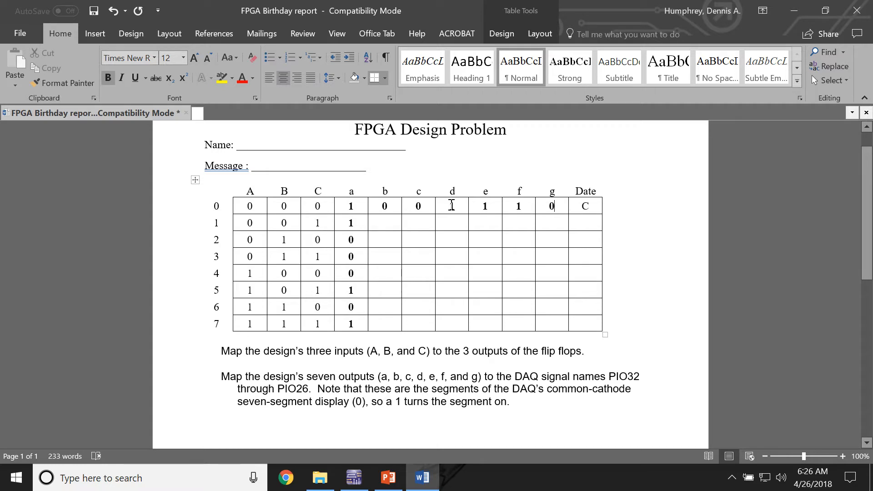
# Step: Review the lettered seven-segment diagram slide in PowerPoint and the Multisim circuit, ending at the Word truth table
pyautogui.click(388, 478)
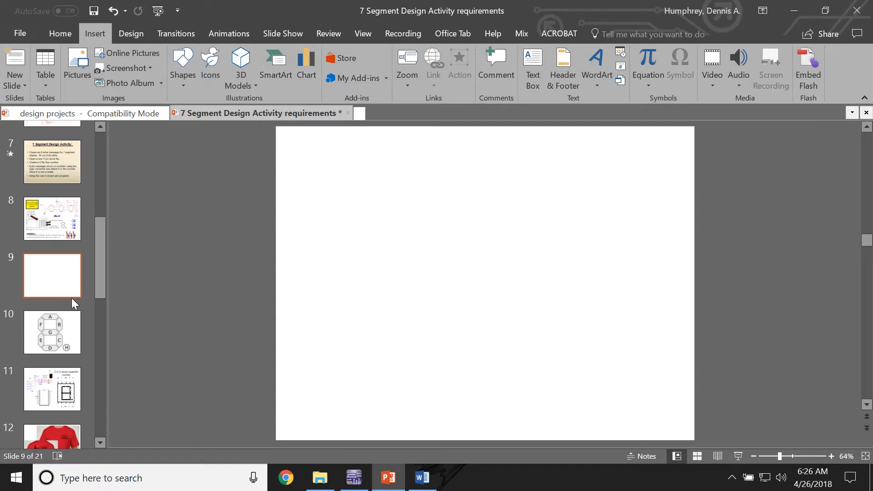
pyautogui.click(53, 334)
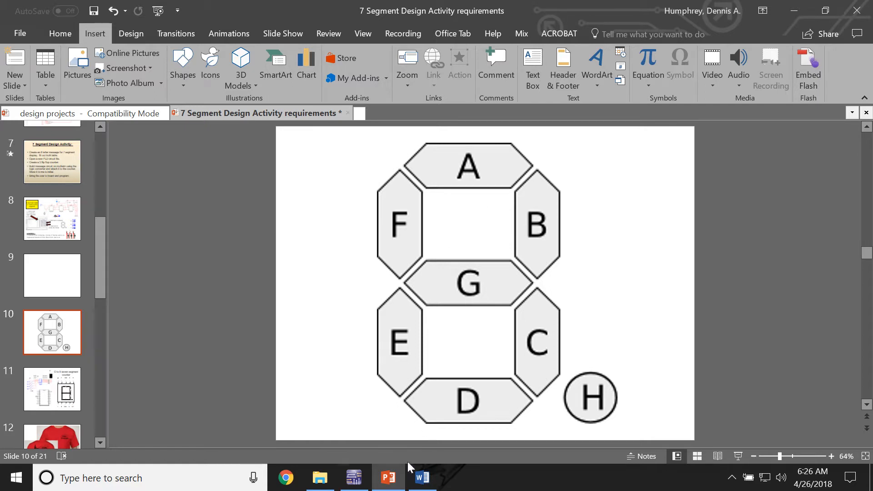
pyautogui.click(354, 478)
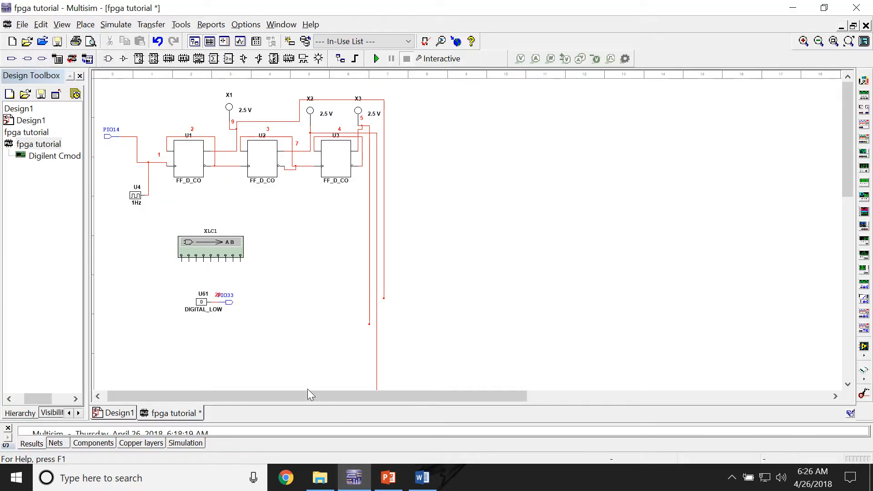
pyautogui.click(422, 478)
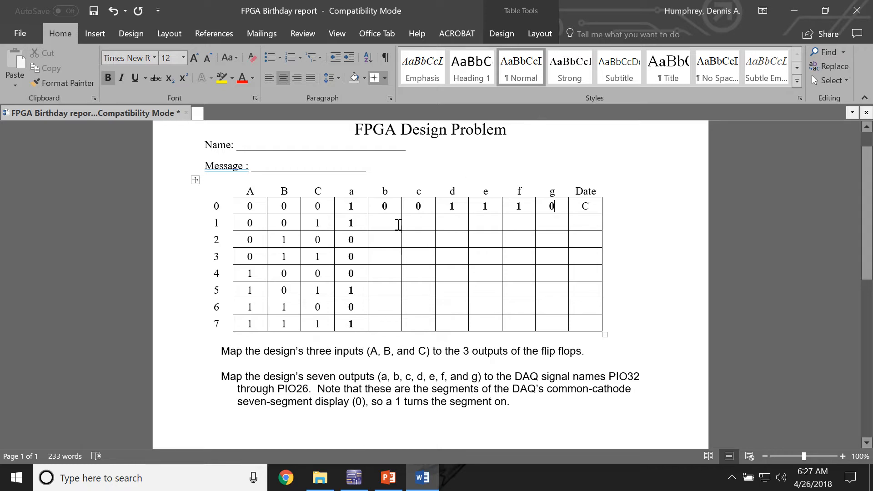
# Step: Switch to Multisim and start a new PLD design using the standard Digilent Cmod S6 configuration
pyautogui.click(355, 476)
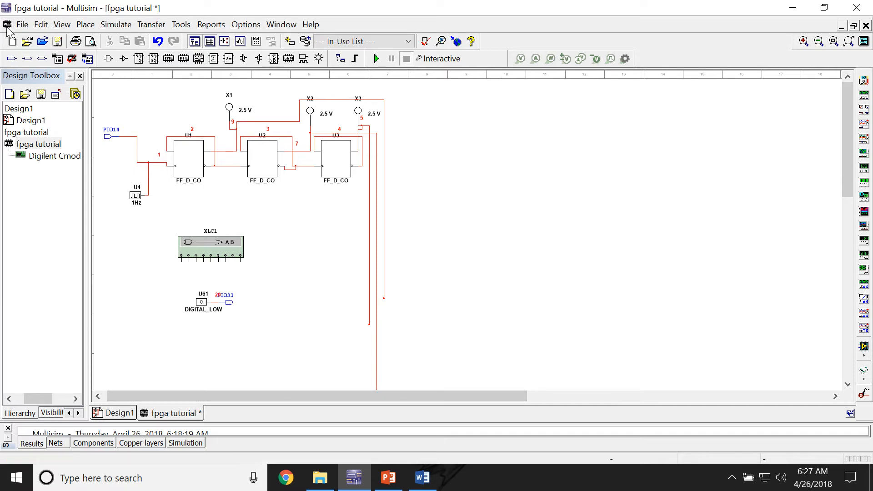
pyautogui.click(23, 24)
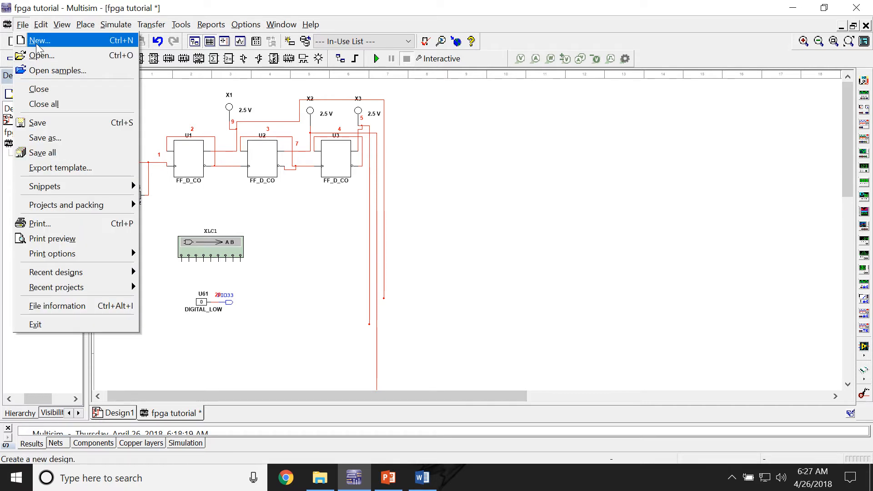
pyautogui.press('Escape')
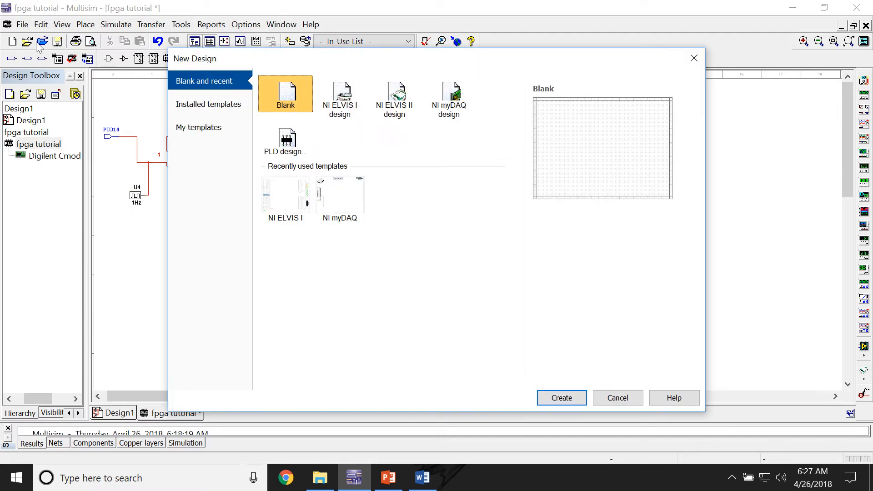
pyautogui.doubleClick(286, 142)
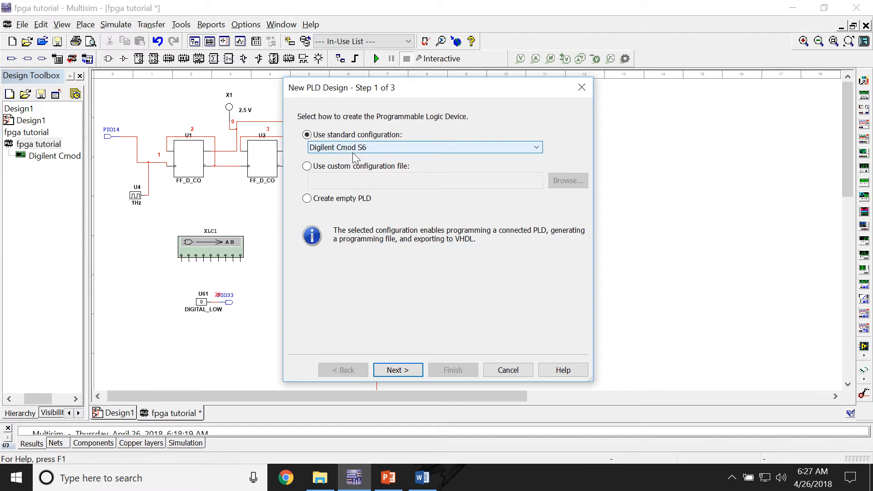
pyautogui.click(388, 146)
pyautogui.click(387, 146)
pyautogui.click(387, 372)
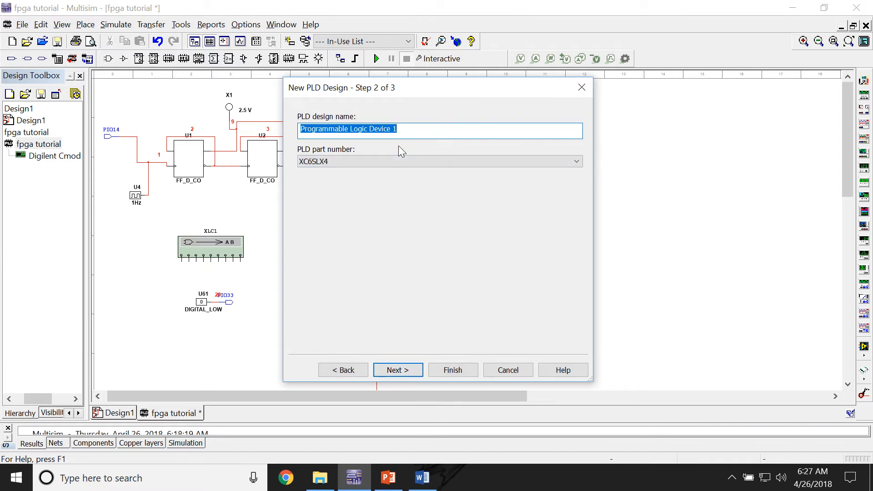
# Step: Name the PLD design tester and create it with PIO14 as the only defined connector
pyautogui.write('tester')
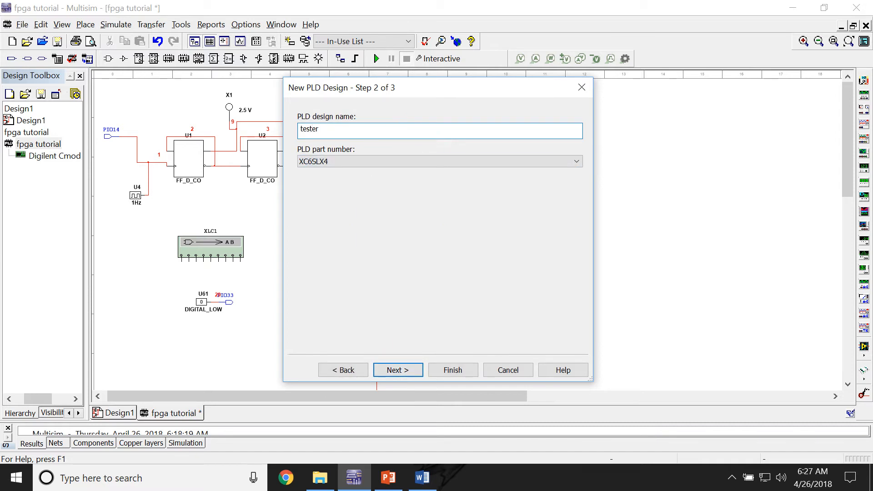
pyautogui.click(402, 371)
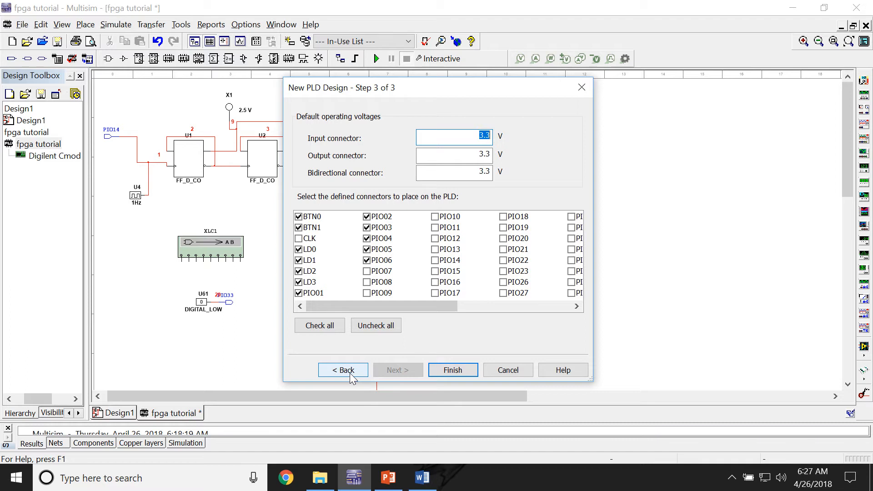
pyautogui.click(367, 327)
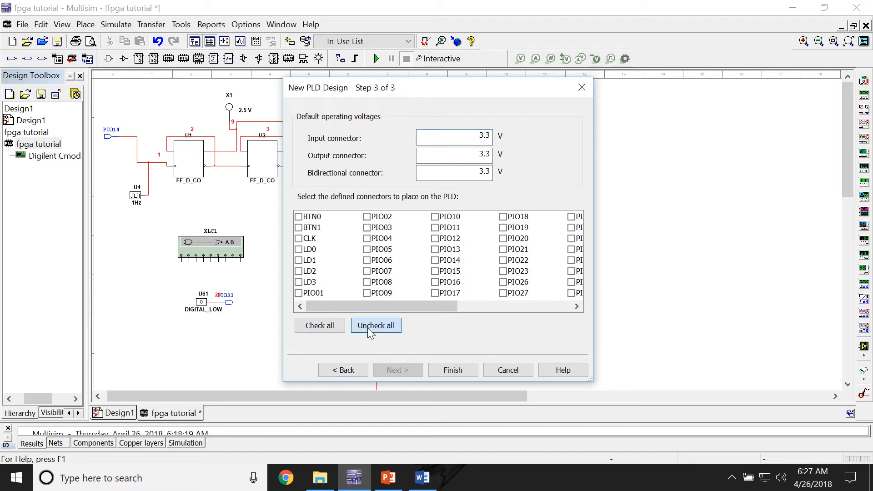
pyautogui.click(435, 260)
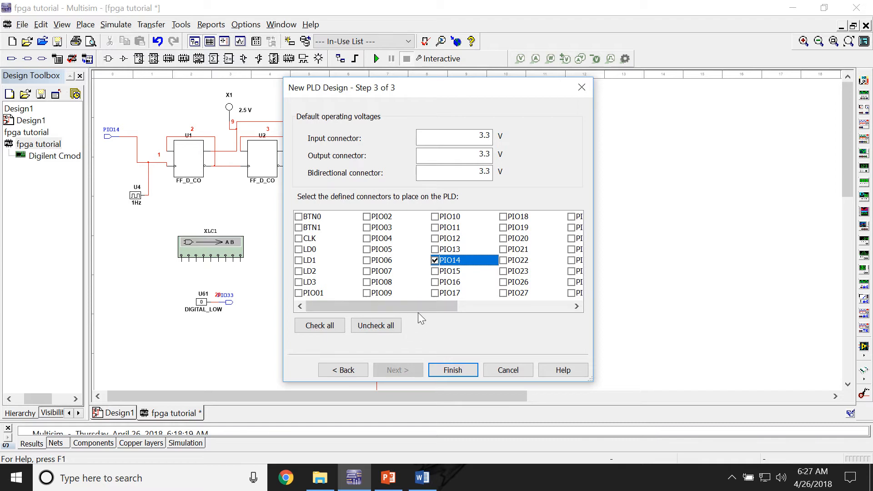
pyautogui.click(459, 310)
pyautogui.moveTo(459, 309); pyautogui.dragTo(418, 310)
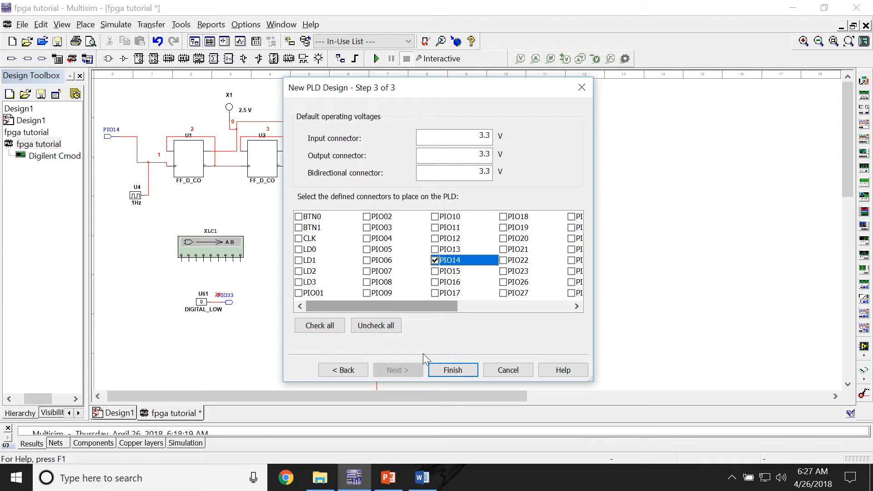
pyautogui.click(446, 369)
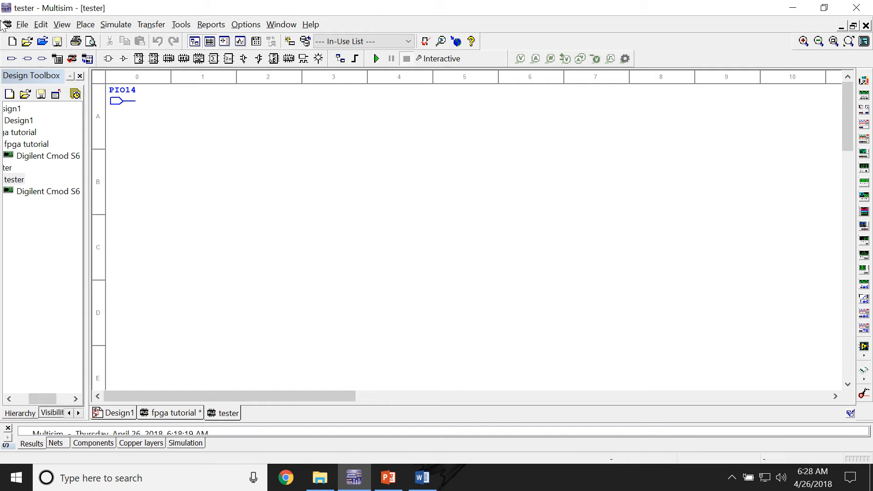
# Step: Place the defined output connector PIO26 near the middle of the tester sheet, in row B
pyautogui.click(27, 59)
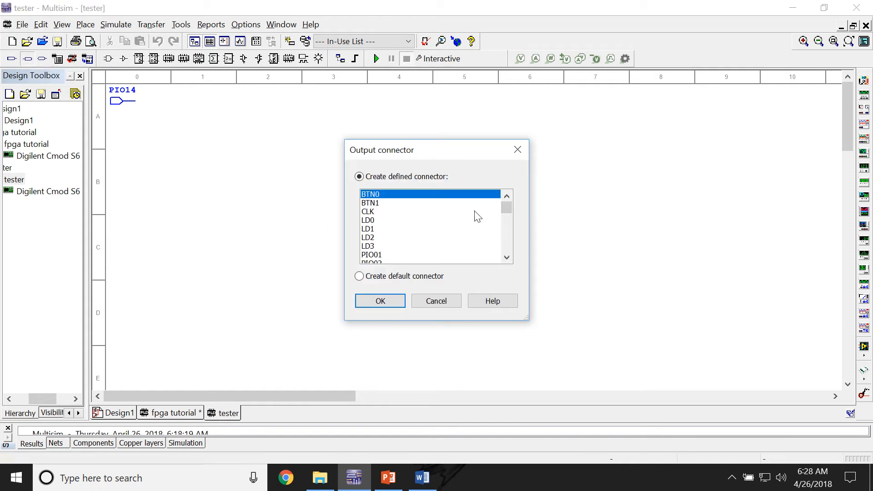
pyautogui.moveTo(507, 207); pyautogui.dragTo(503, 231)
pyautogui.click(380, 220)
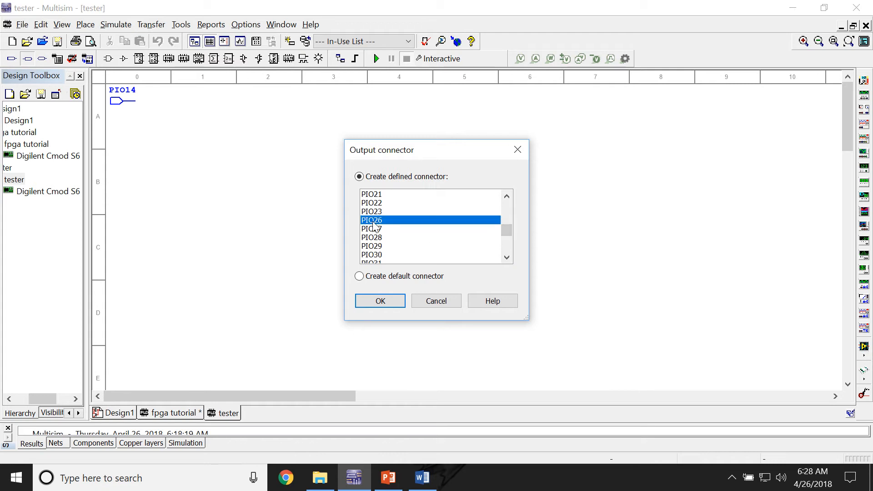
pyautogui.click(382, 302)
pyautogui.click(493, 197)
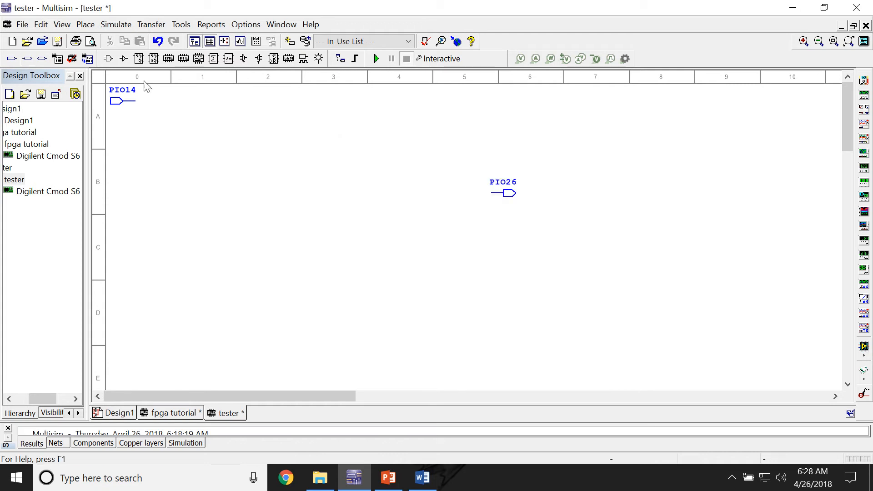
# Step: Place output connectors PIO27 and PIO28 stacked in a column above PIO26
pyautogui.click(27, 59)
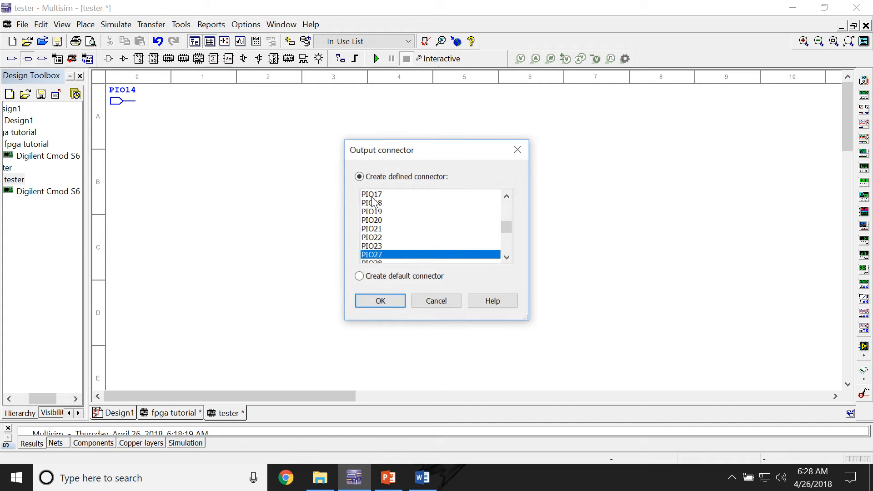
pyautogui.click(380, 301)
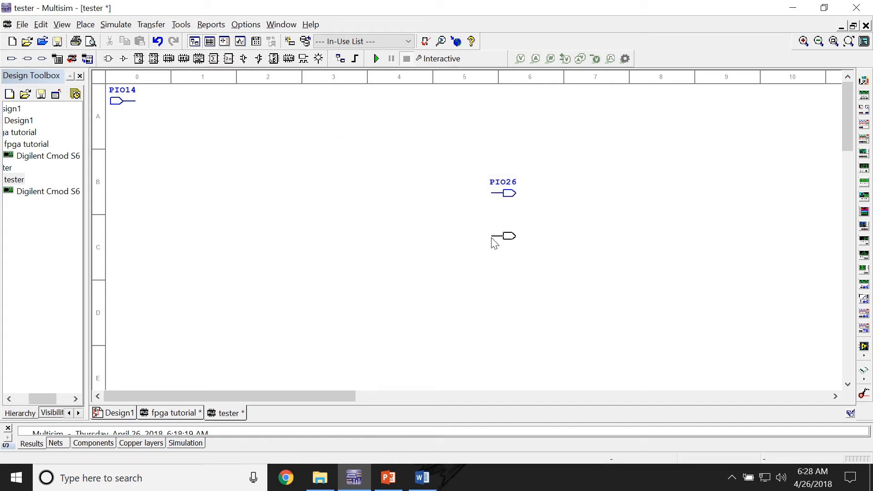
pyautogui.click(497, 163)
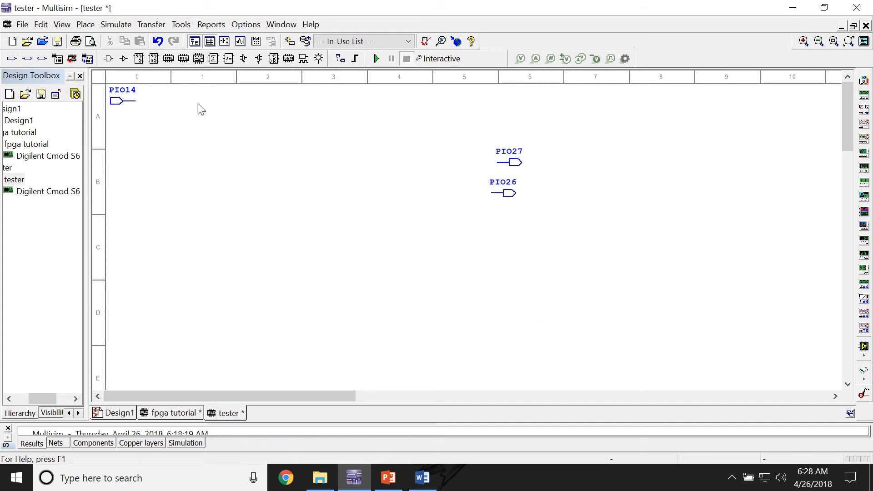
pyautogui.click(28, 59)
pyautogui.click(389, 302)
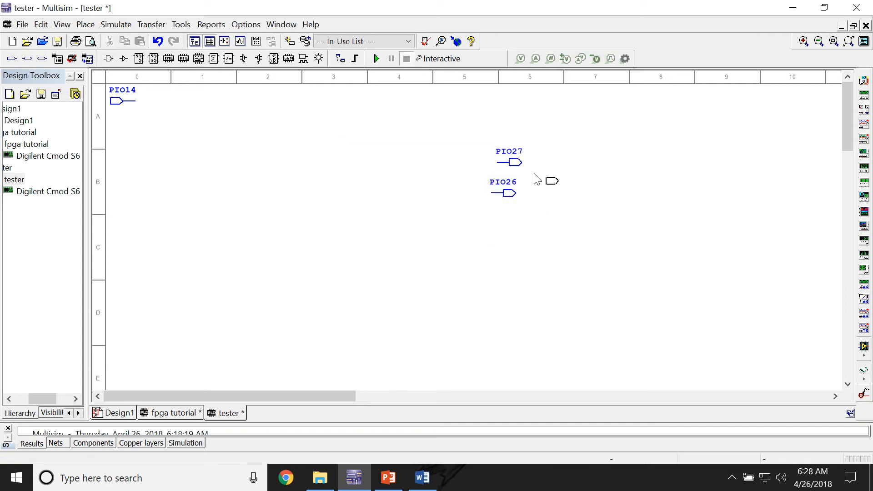
pyautogui.click(500, 132)
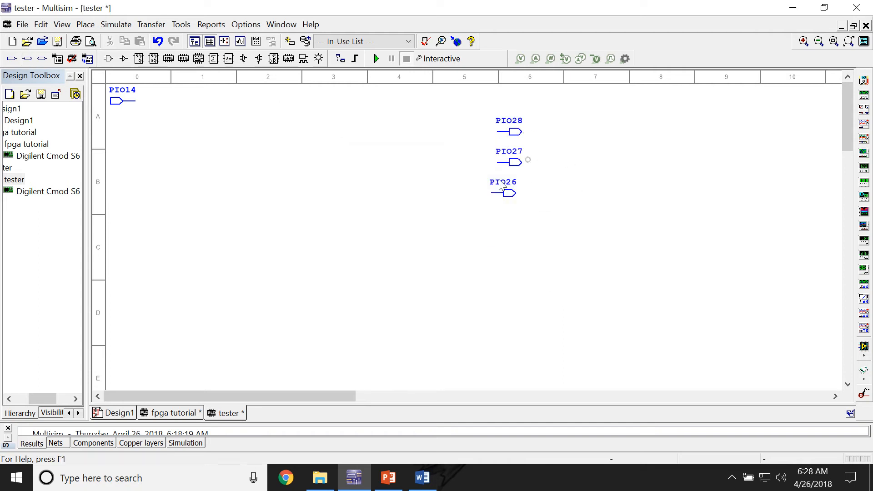
# Step: Return to the fpga tutorial design and examine its column of output connectors and its flip-flop circuit
pyautogui.click(172, 413)
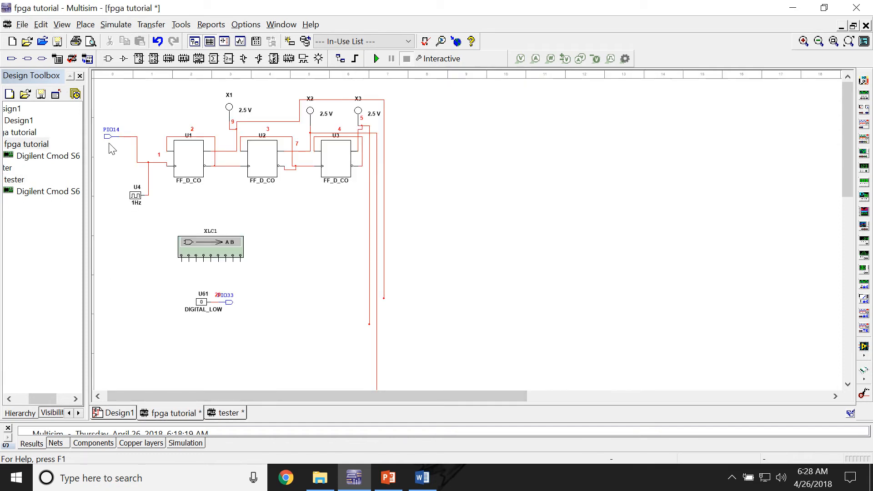
pyautogui.moveTo(277, 397); pyautogui.dragTo(362, 392)
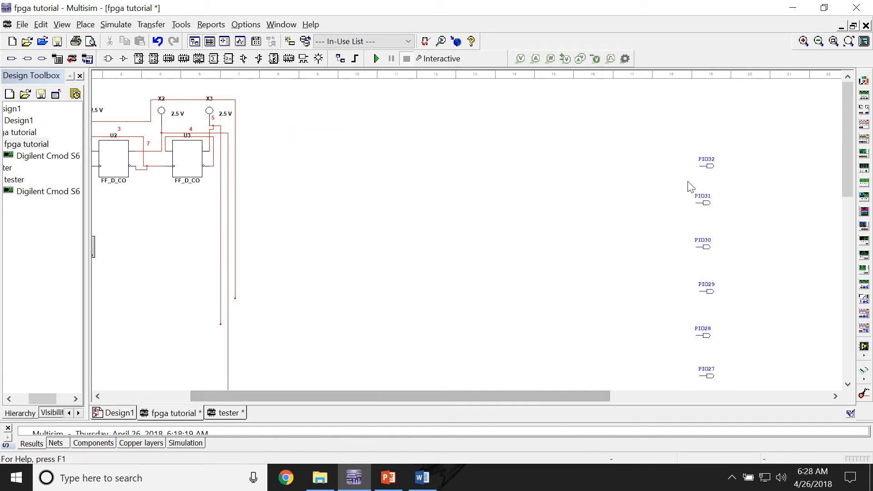
pyautogui.moveTo(849, 189)
pyautogui.mouseDown()
pyautogui.moveTo(850, 207)
pyautogui.moveTo(850, 184)
pyautogui.mouseUp()
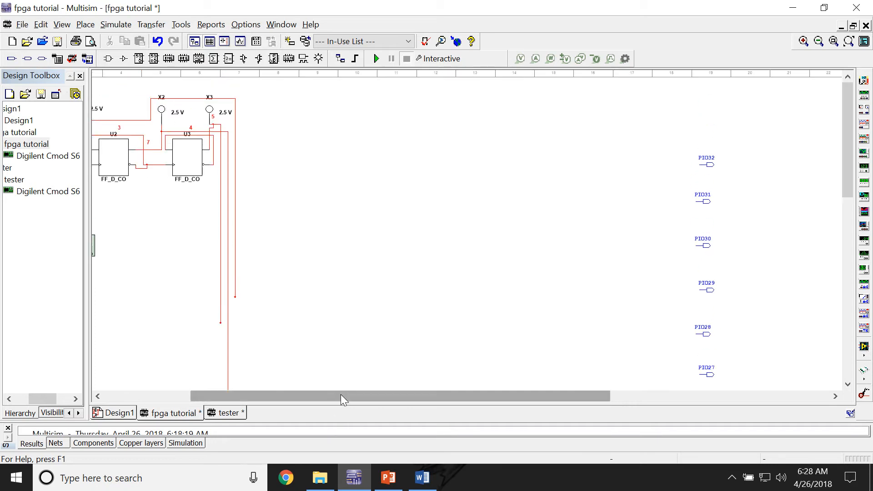
pyautogui.moveTo(343, 397); pyautogui.dragTo(253, 400)
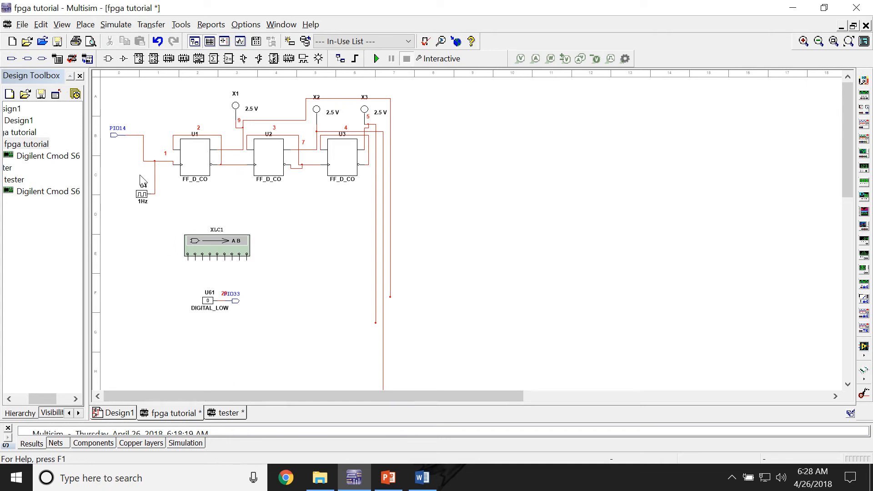
# Step: Run the interactive simulation to watch probes X1, X2 and X3 on the flip-flop counter, and stop it
pyautogui.click(376, 60)
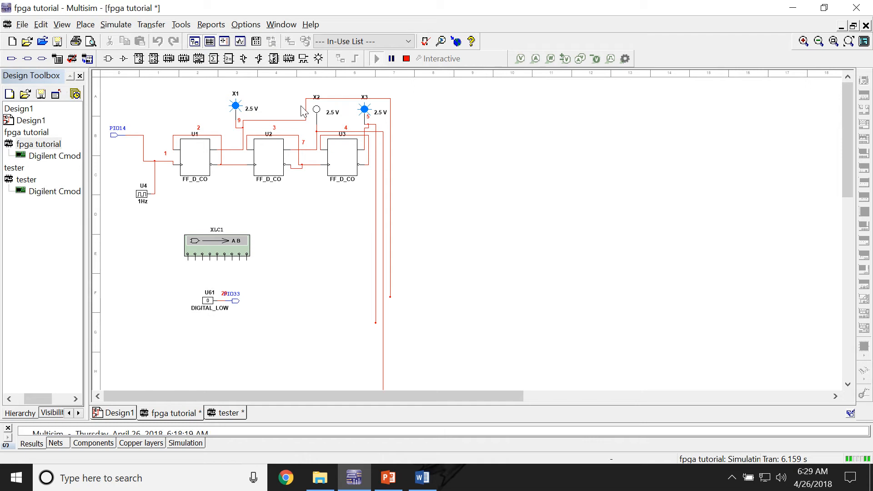
pyautogui.click(407, 59)
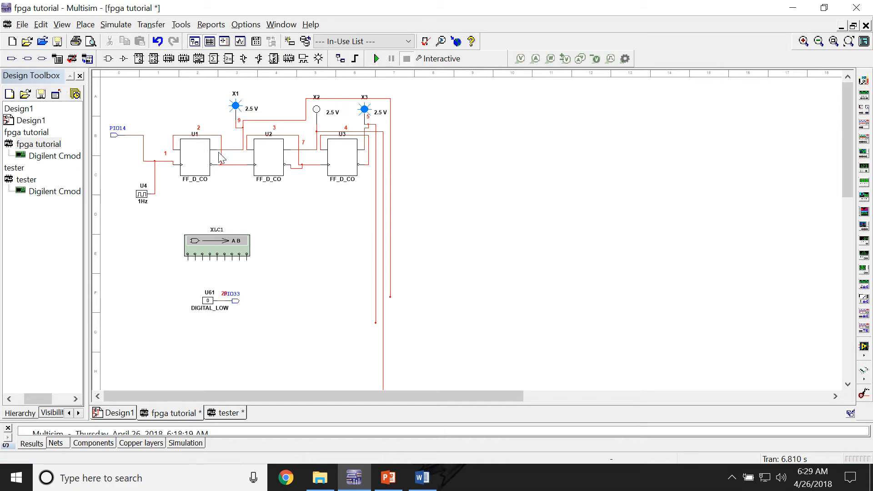
pyautogui.scroll(1, 132, 88)
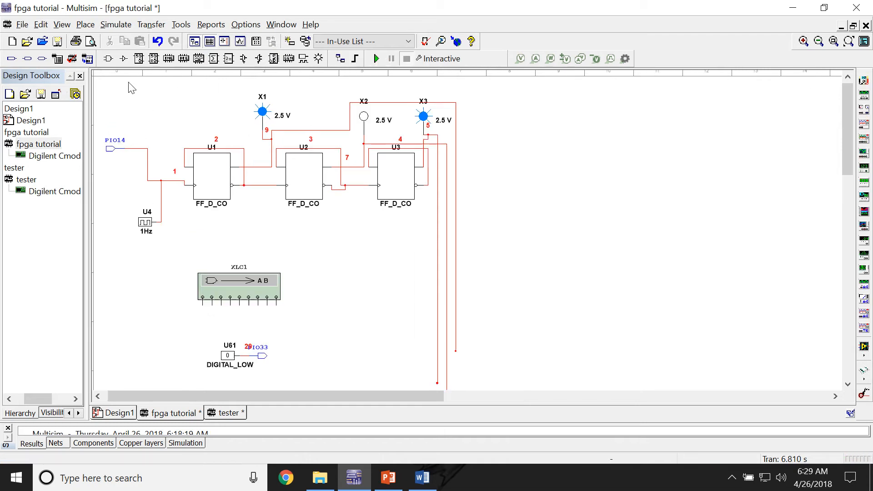
pyautogui.scroll(1, 132, 88)
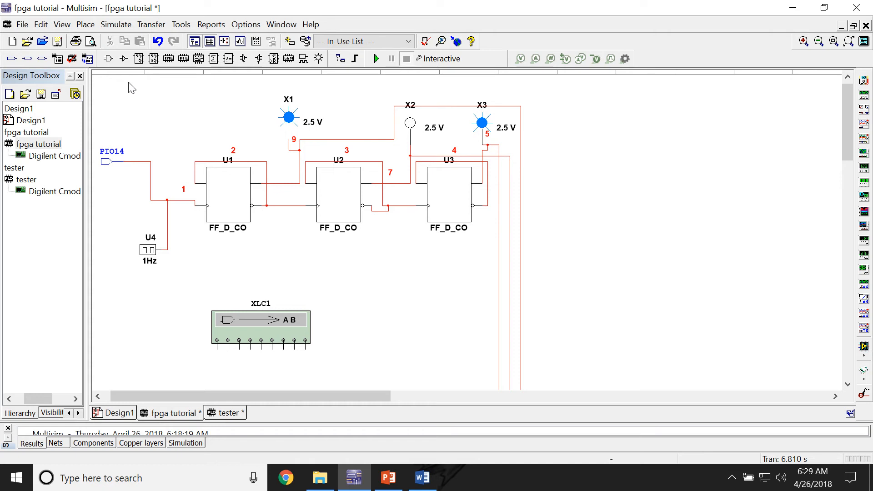
# Step: Look up the FF_D_CO flip-flop in the FLIP_FLOPS family of the PLD Logic group, without placing it
pyautogui.click(109, 59)
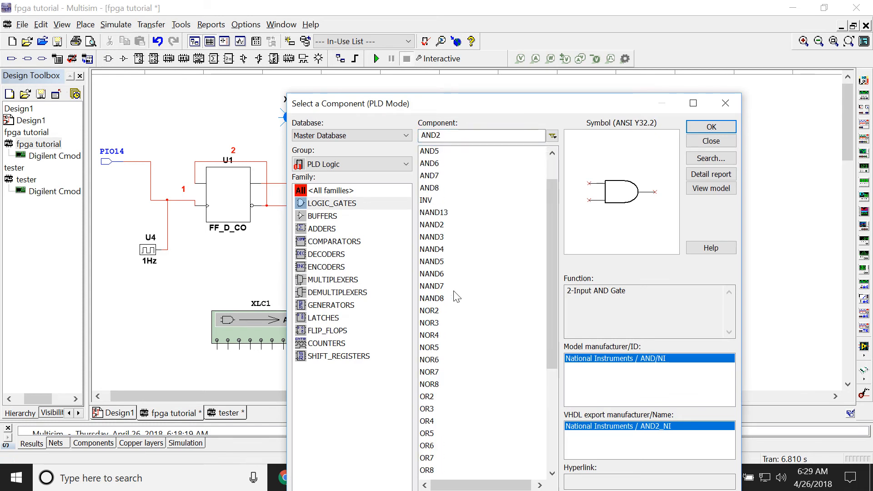
pyautogui.click(336, 331)
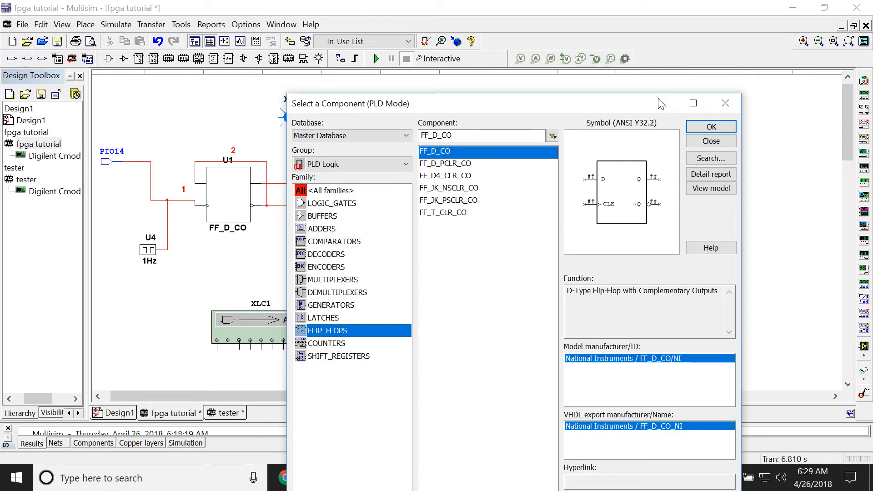
pyautogui.click(724, 104)
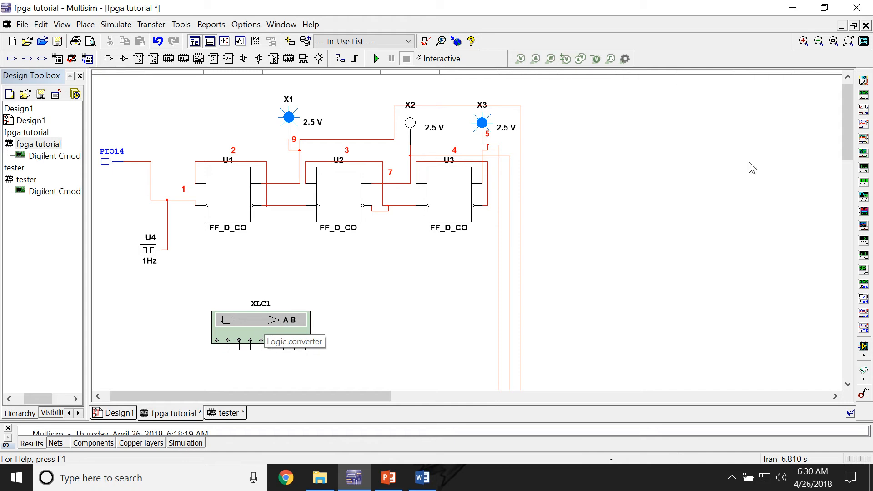
# Step: Place a second logic converter in the empty area beyond flip-flop U3 in the fpga tutorial design
pyautogui.click(864, 198)
pyautogui.click(673, 218)
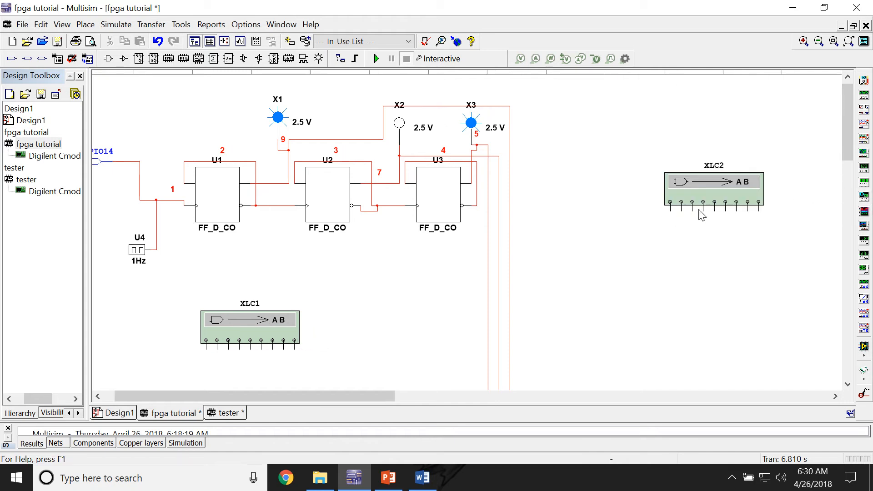
# Step: Delete the second logic converter XLC2, and open XLC1 with inputs A, B and C active
pyautogui.press('Delete')
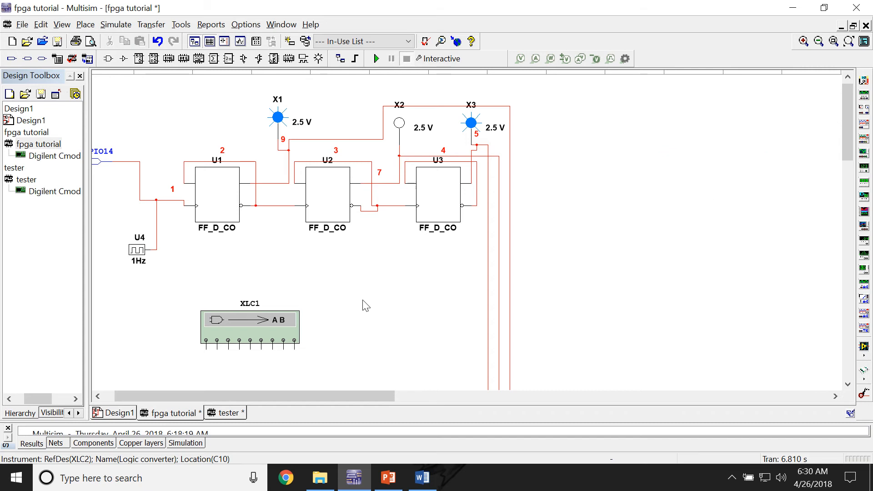
pyautogui.doubleClick(257, 321)
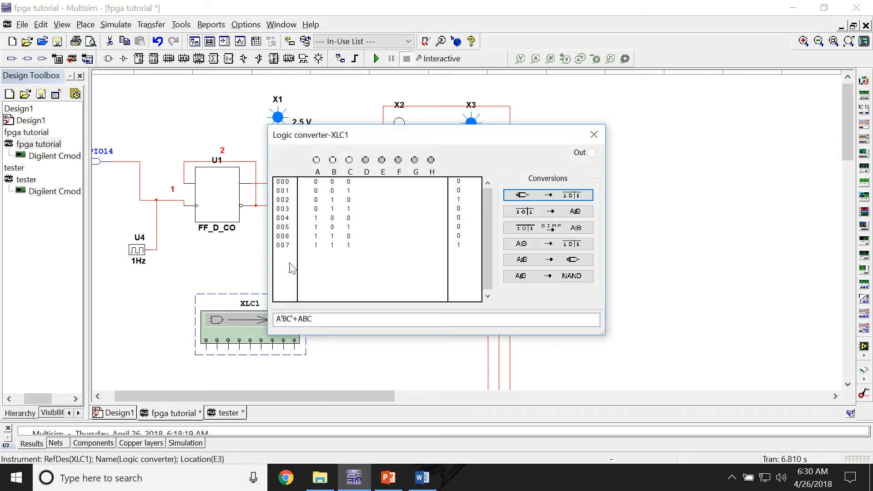
pyautogui.click(316, 160)
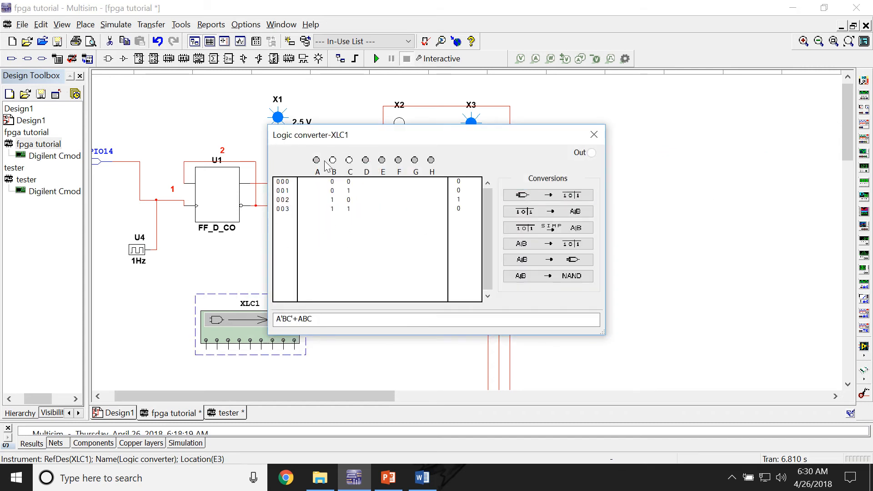
pyautogui.click(349, 160)
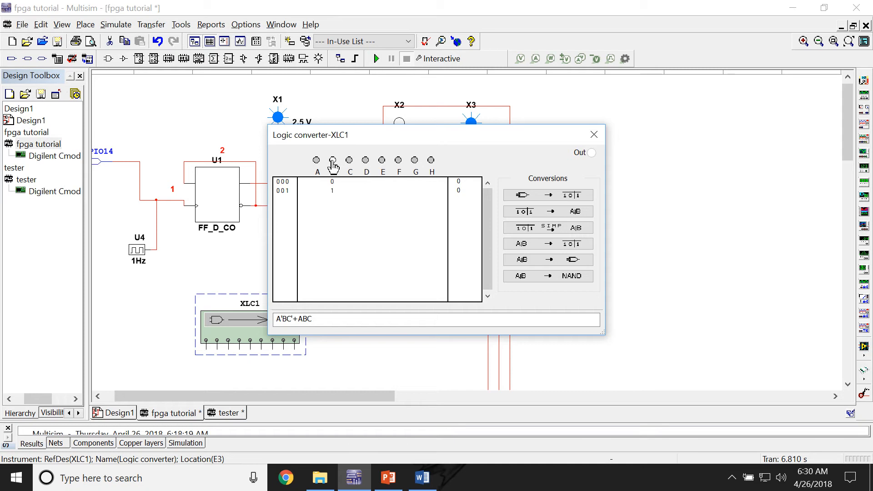
pyautogui.click(316, 161)
pyautogui.click(349, 160)
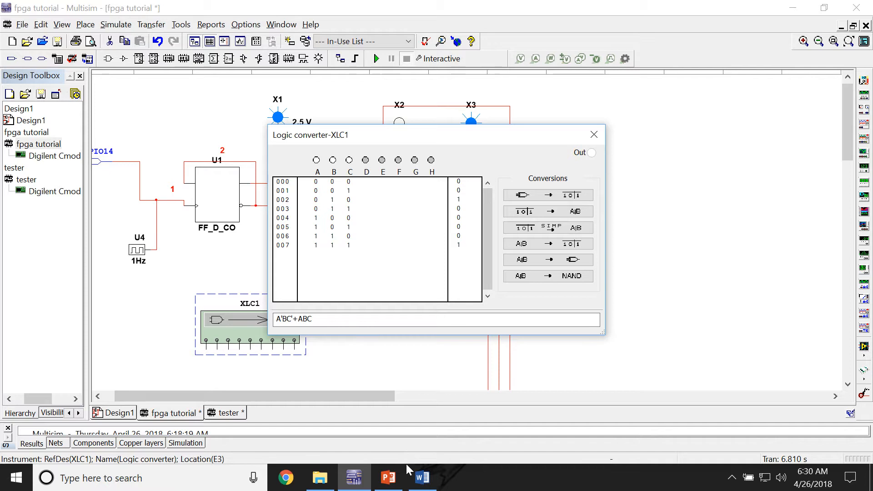
# Step: Set XLC1's outputs to column a of the Word truth table: 1 for rows 000, 001, 005 and 007, 0 for the others
pyautogui.click(422, 477)
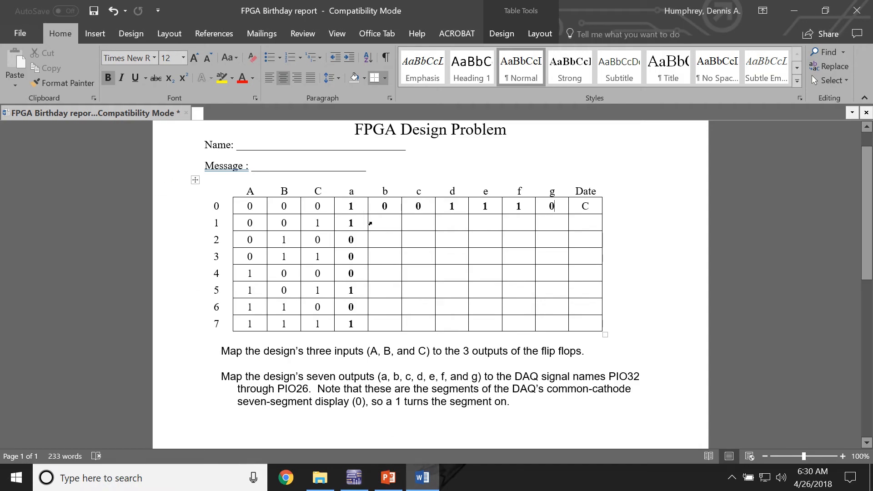
pyautogui.click(354, 477)
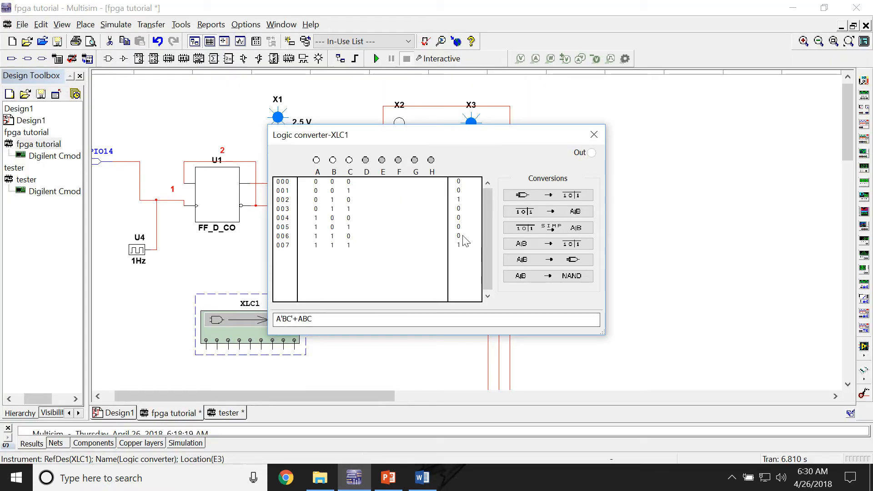
pyautogui.click(459, 182)
pyautogui.click(459, 191)
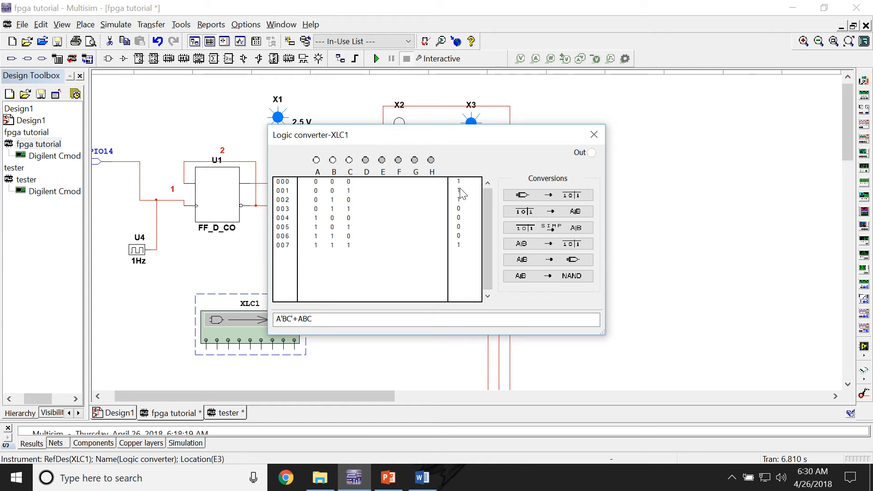
pyautogui.click(459, 200)
pyautogui.click(459, 201)
pyautogui.click(459, 246)
pyautogui.click(459, 228)
pyautogui.click(422, 479)
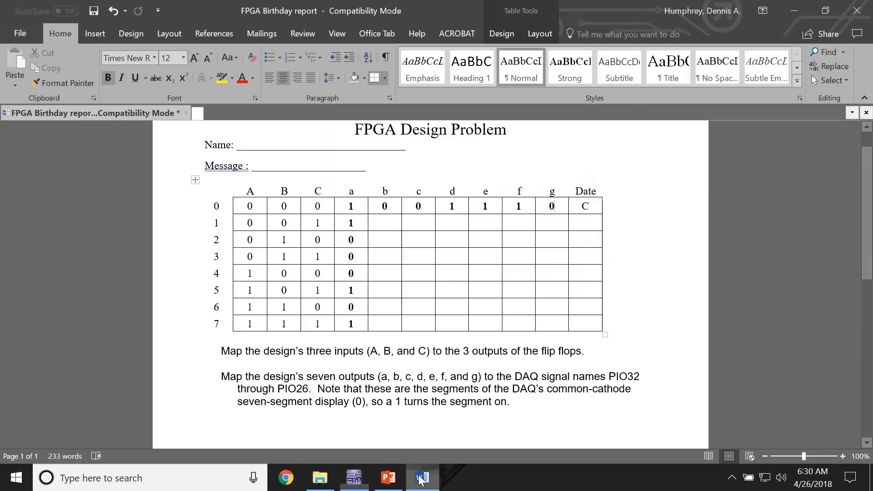
pyautogui.click(421, 478)
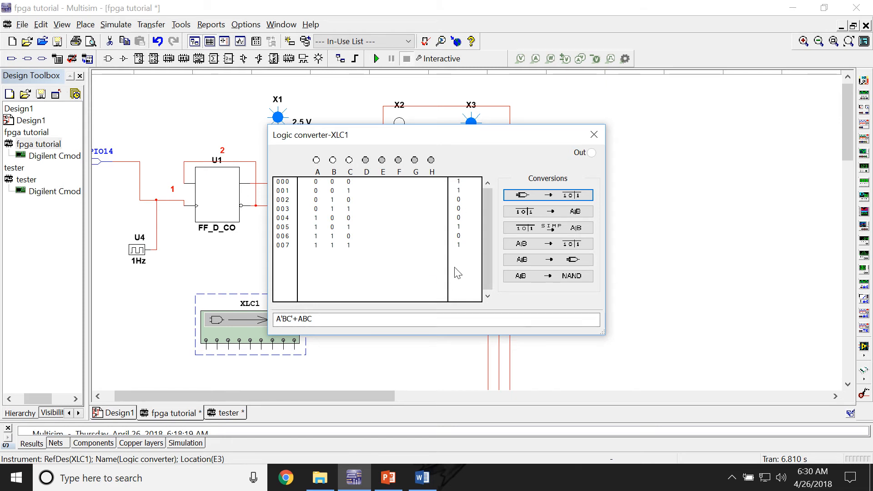
# Step: Convert the truth table to a simplified Boolean expression, and place its generated gate circuit in the empty area beyond flip-flop U3
pyautogui.click(548, 231)
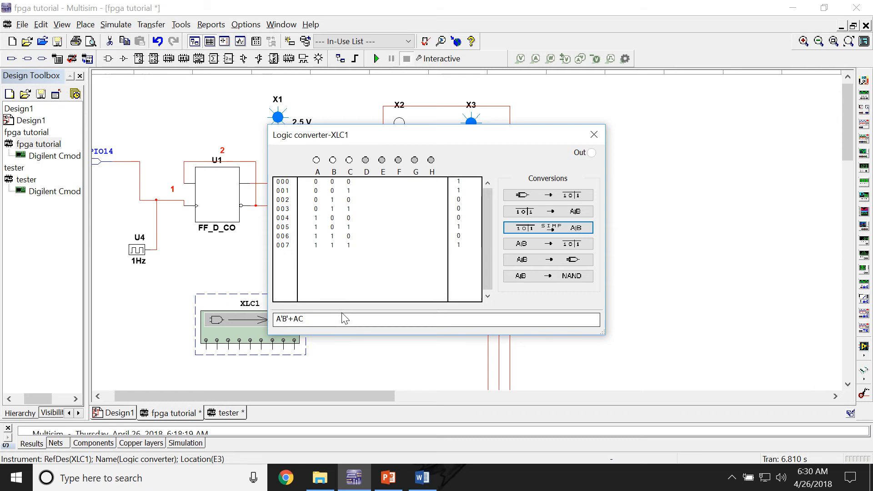
pyautogui.click(576, 261)
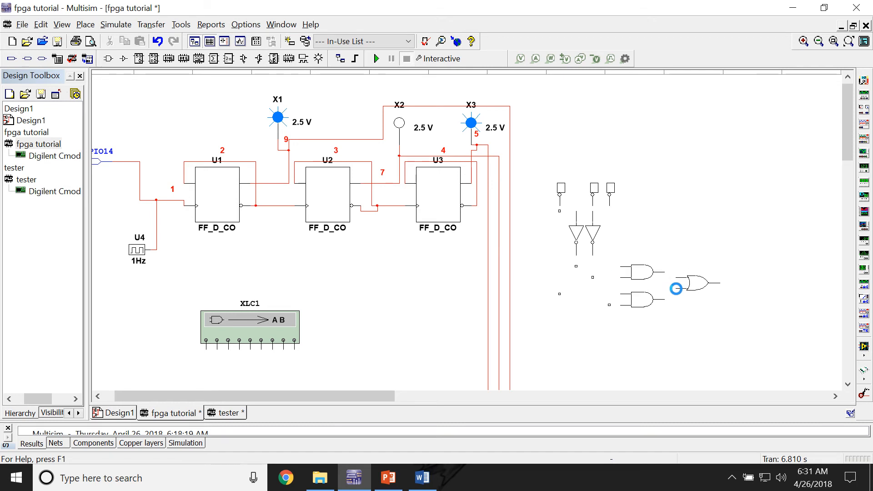
pyautogui.click(662, 266)
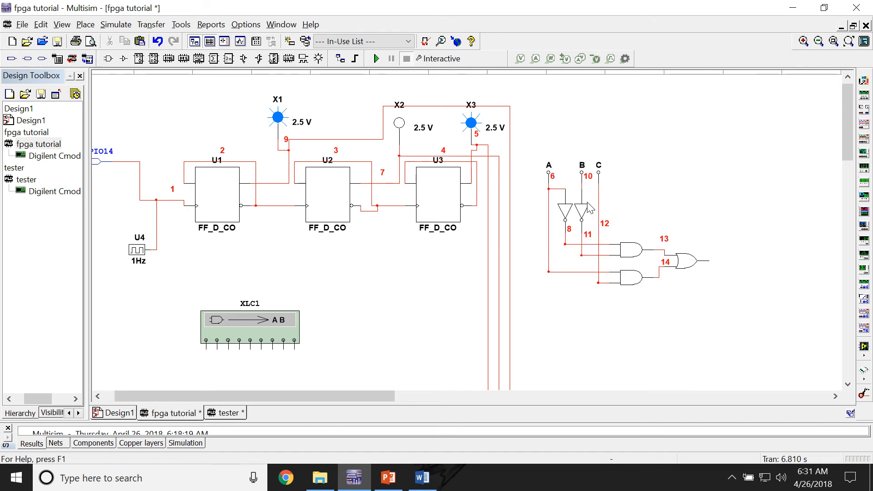
# Step: Add junctions on the wires just below terminals A, B and C of the generated gate circuit
pyautogui.scroll(2, 585, 191)
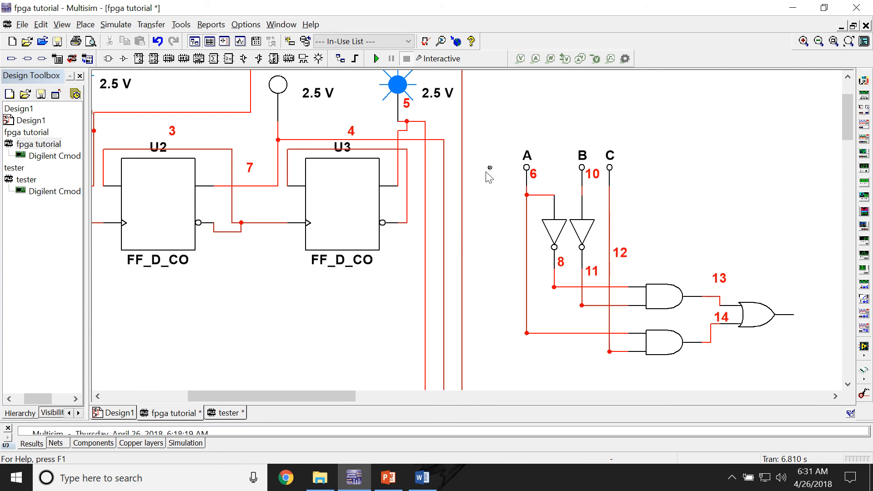
pyautogui.click(527, 186)
pyautogui.click(580, 186)
pyautogui.click(608, 186)
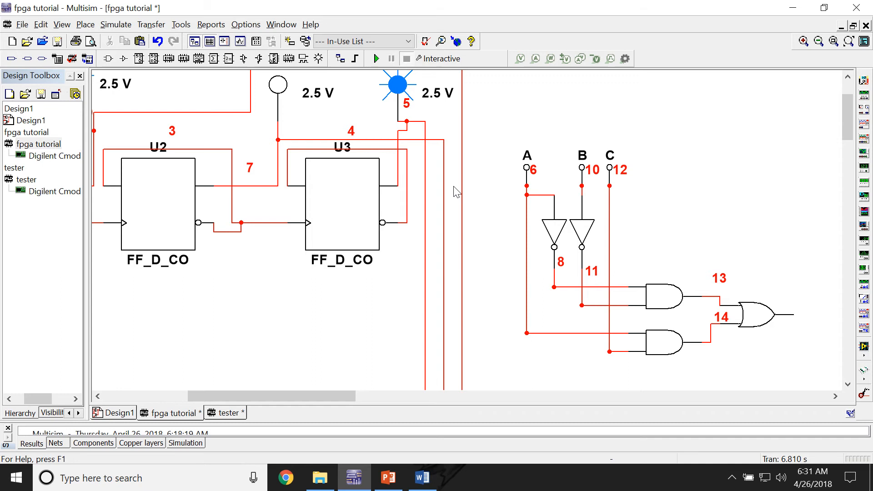
# Step: Wire the gate circuit's inputs A, B and C to the lines coming from probes X3, X2 and X1 respectively
pyautogui.click(526, 186)
pyautogui.click(426, 185)
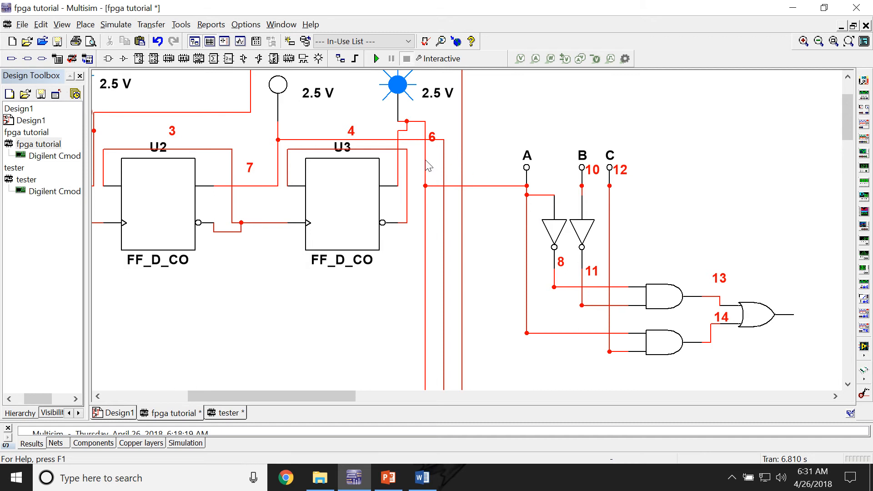
pyautogui.click(582, 186)
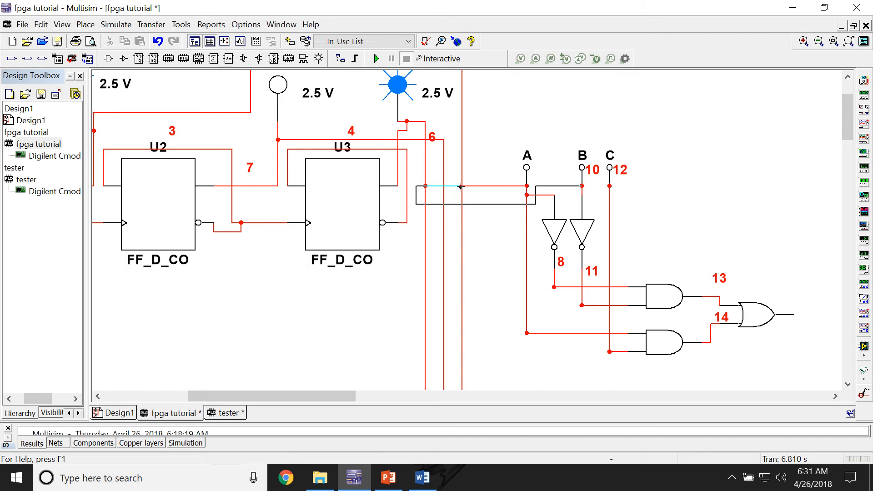
pyautogui.click(444, 205)
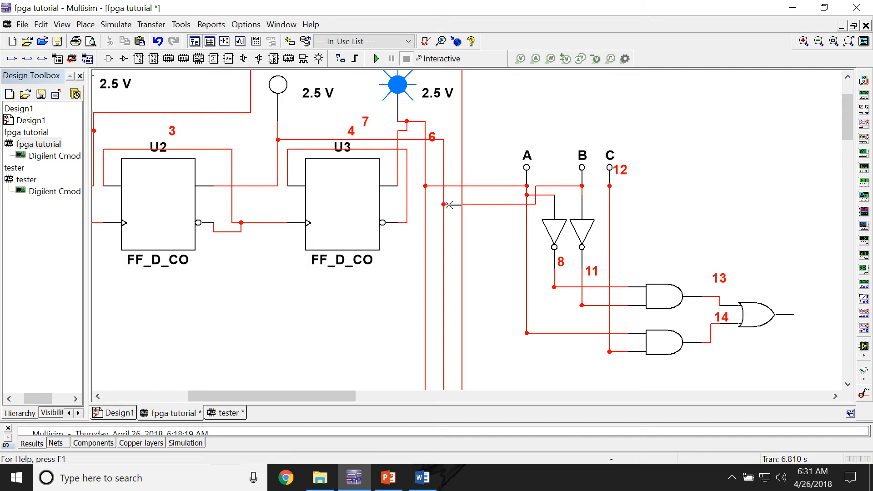
pyautogui.click(609, 186)
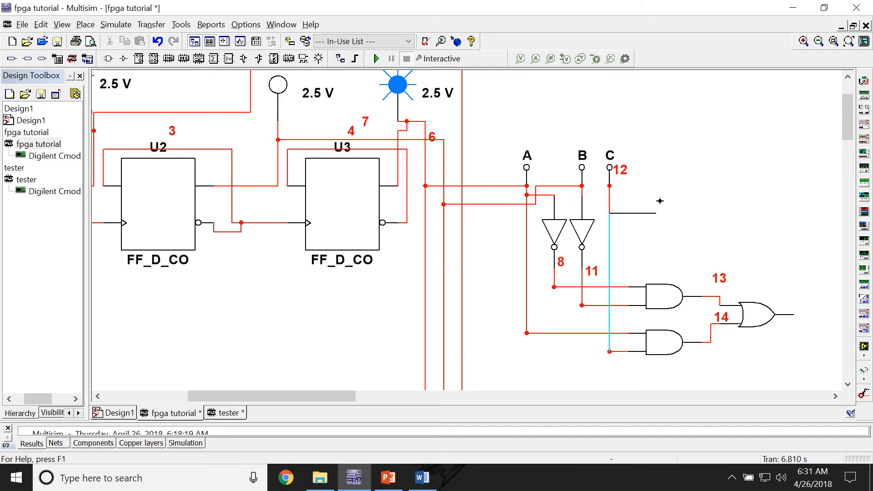
pyautogui.click(656, 147)
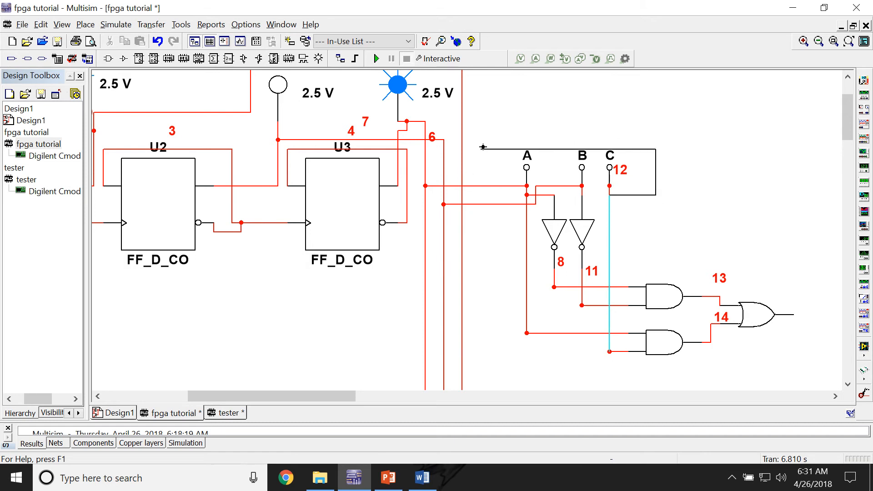
pyautogui.click(463, 173)
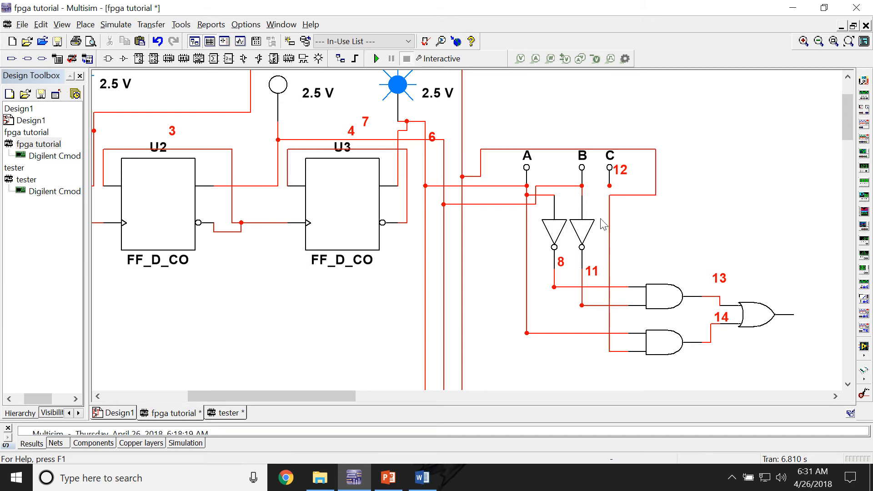
pyautogui.click(609, 186)
pyautogui.click(609, 194)
# Step: Move output connector PIO32 closer to the gate circuit and wire the OR gate's output to it
pyautogui.moveTo(351, 395); pyautogui.dragTo(470, 379)
pyautogui.scroll(-4, 526, 322)
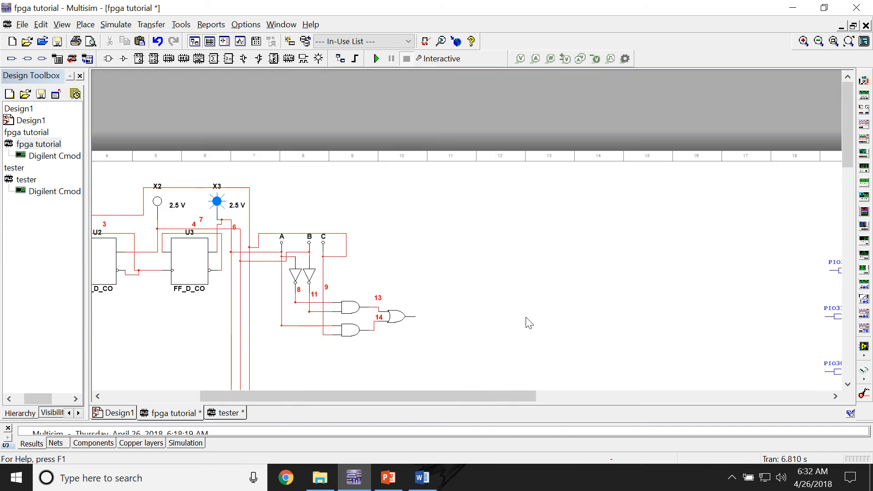
pyautogui.moveTo(840, 269); pyautogui.dragTo(502, 277)
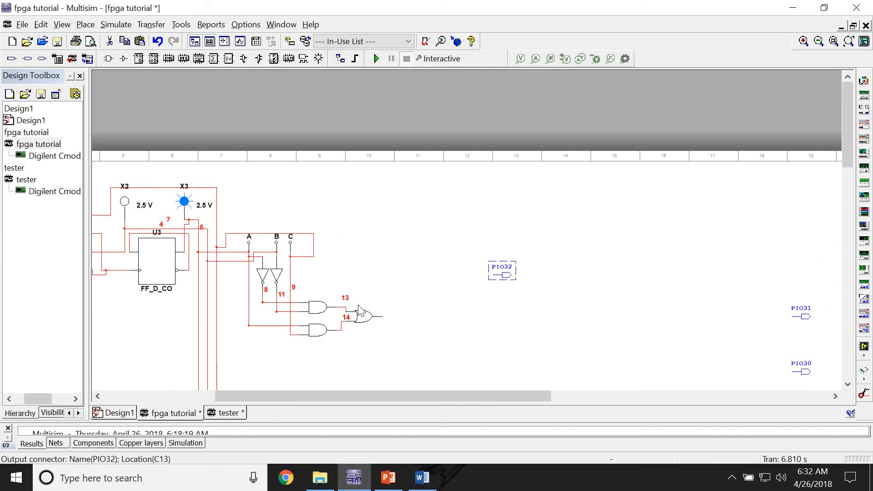
pyautogui.click(384, 317)
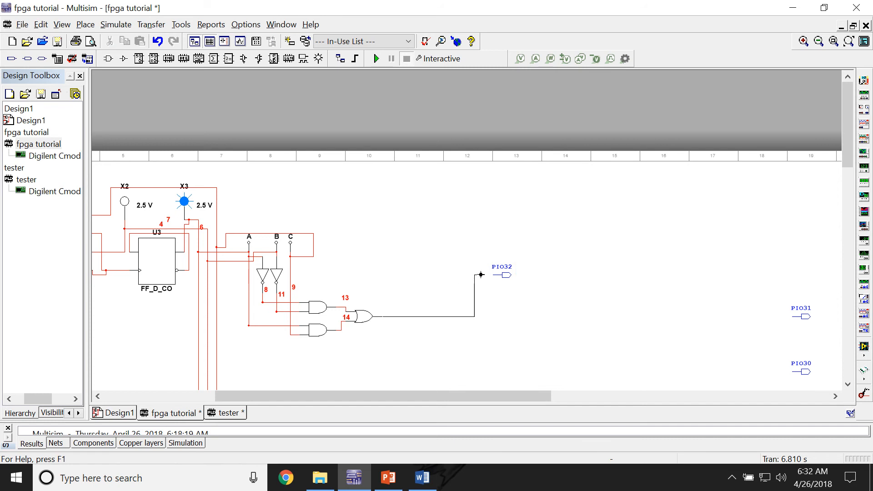
pyautogui.click(493, 275)
# Step: Start a PLD export that programs the connected PLD, using the NI LabVIEW FPGA Xilinx ISE 14.7 (2014) 32-bit tool
pyautogui.moveTo(384, 392); pyautogui.dragTo(236, 392)
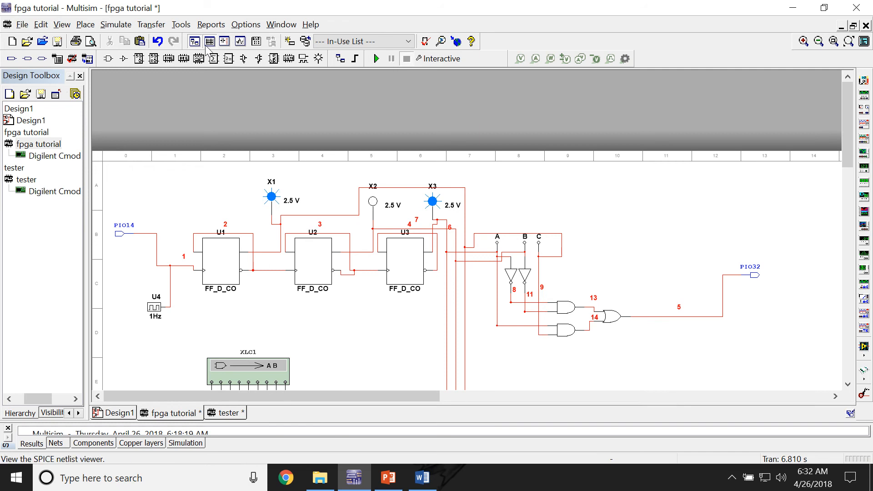
pyautogui.click(153, 25)
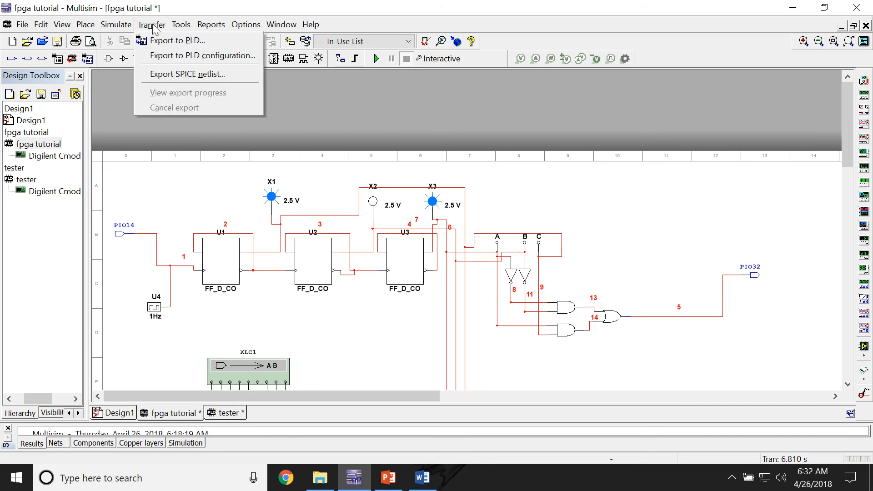
pyautogui.click(160, 38)
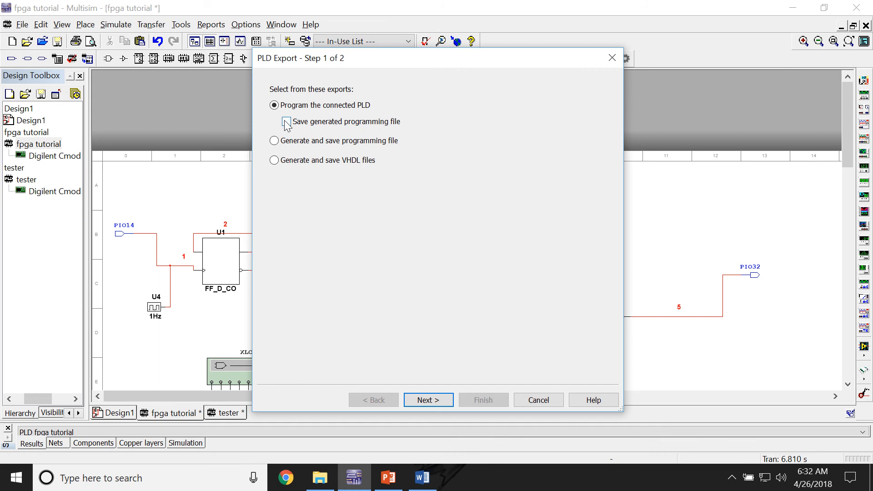
pyautogui.click(424, 399)
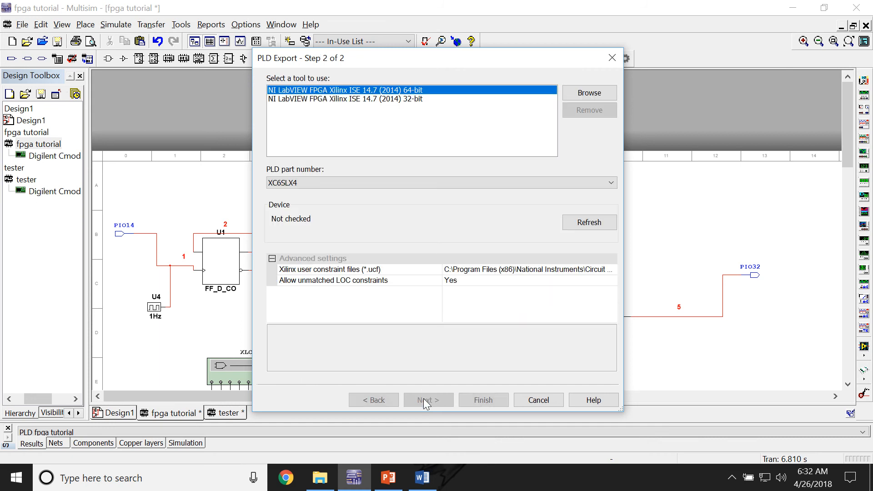
pyautogui.click(355, 99)
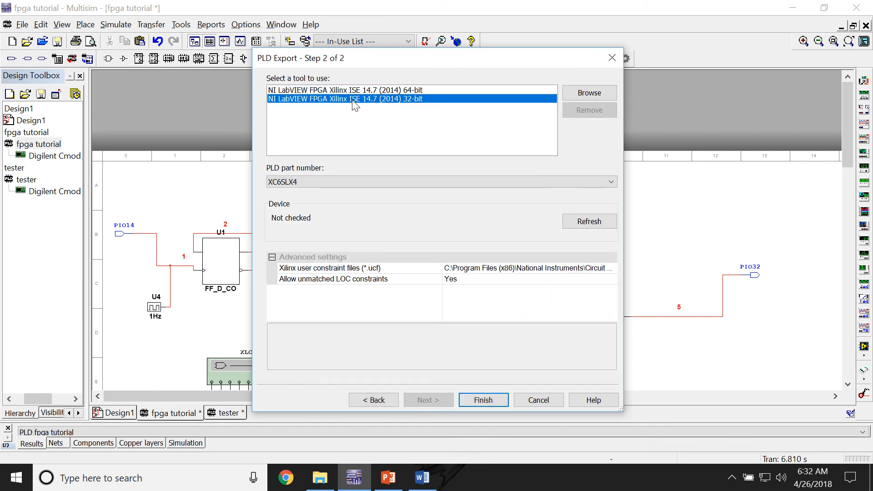
# Step: Select Digilent Cmod S6.ucf as the Xilinx user constraint file, and close the PLD export without finishing it
pyautogui.click(610, 269)
pyautogui.click(612, 268)
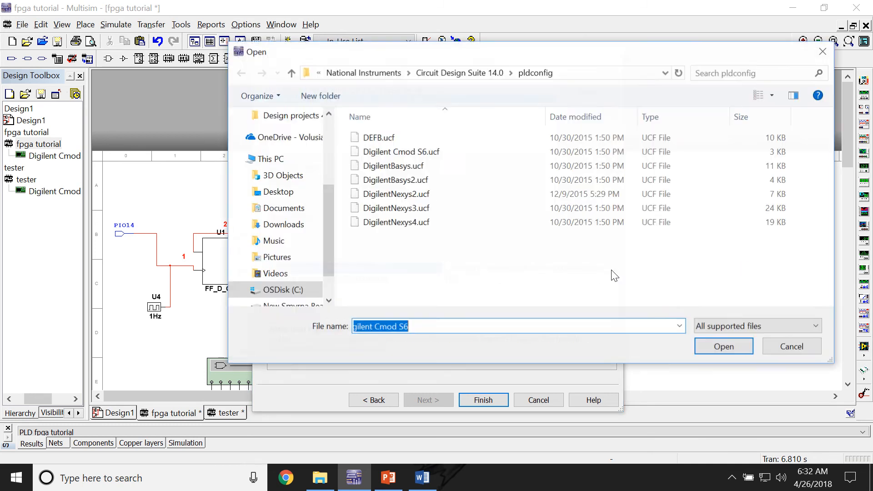
pyautogui.click(417, 151)
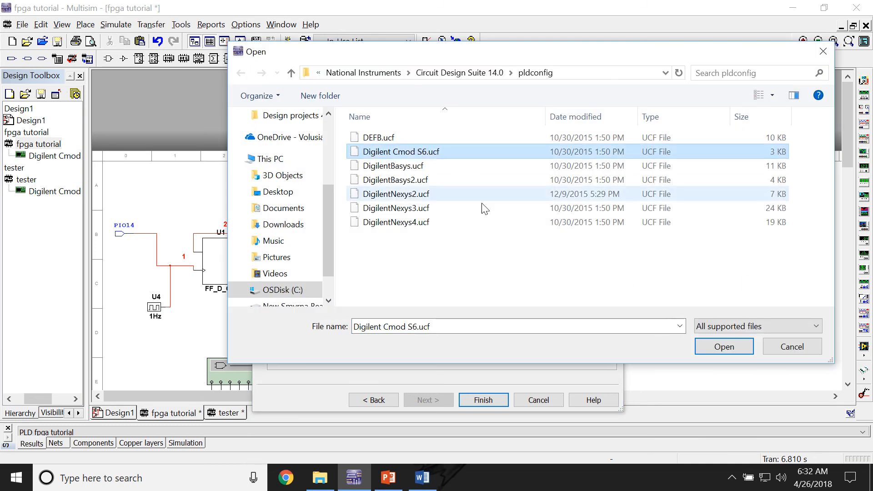
pyautogui.click(704, 349)
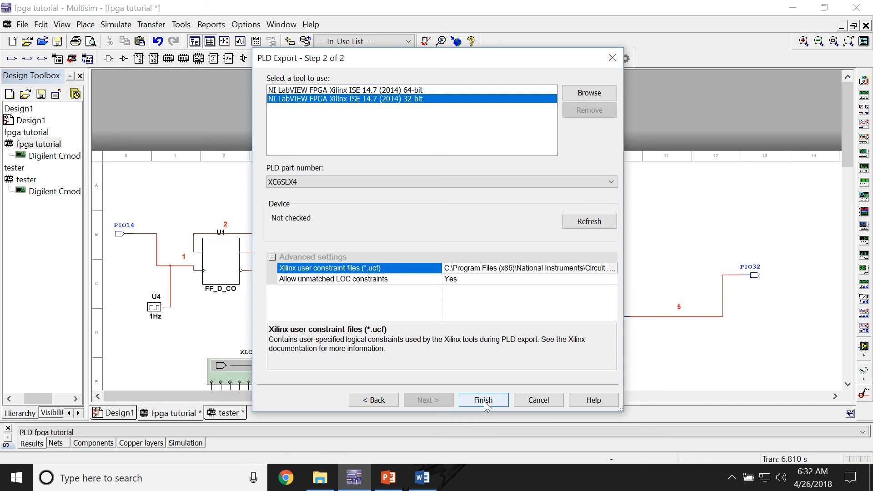
pyautogui.click(613, 59)
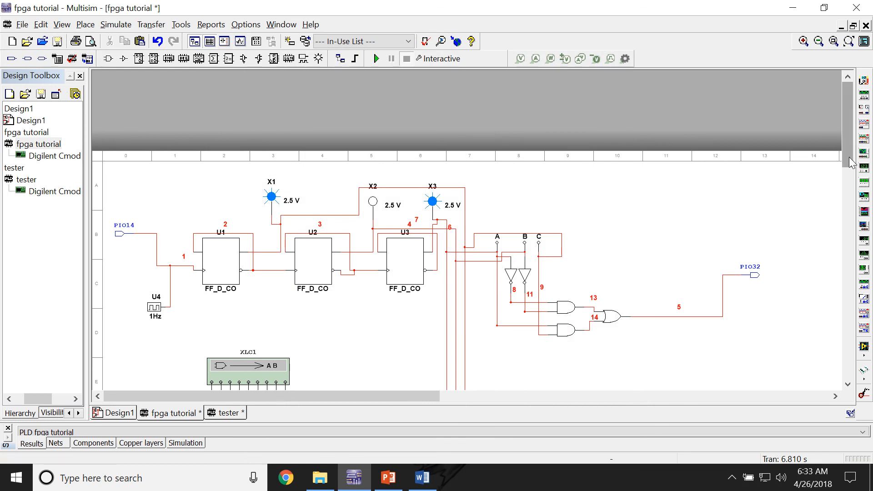
# Step: Set the logic converter's truth-table outputs for rows 000 to 007 to 1, 1, 1, 0, 0, 1, 0, 0
pyautogui.moveTo(850, 157); pyautogui.dragTo(850, 179)
pyautogui.doubleClick(232, 288)
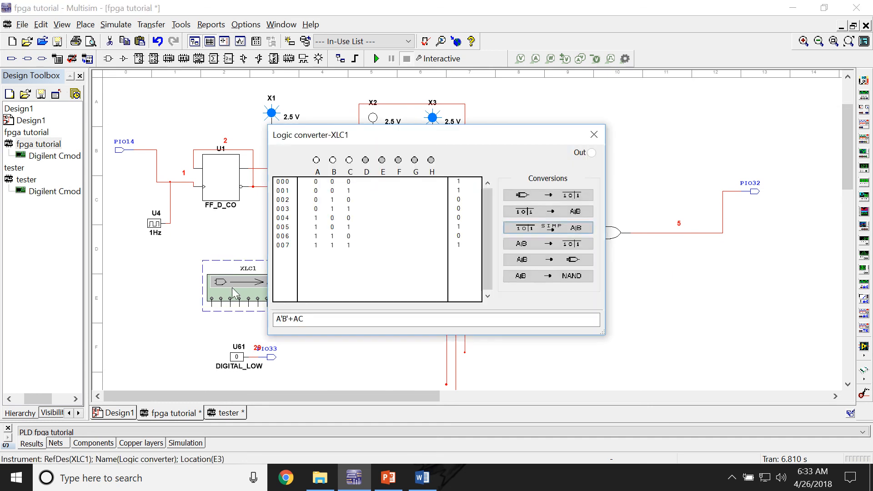
pyautogui.click(459, 220)
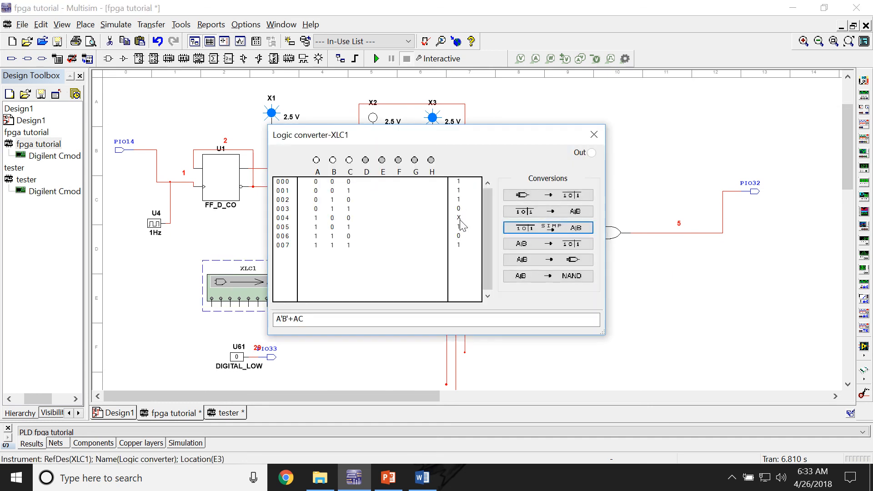
pyautogui.click(460, 219)
pyautogui.click(459, 246)
# Step: Simplify the truth table to a Boolean expression, generate its gate circuit and place it below the first gate circuit
pyautogui.click(527, 230)
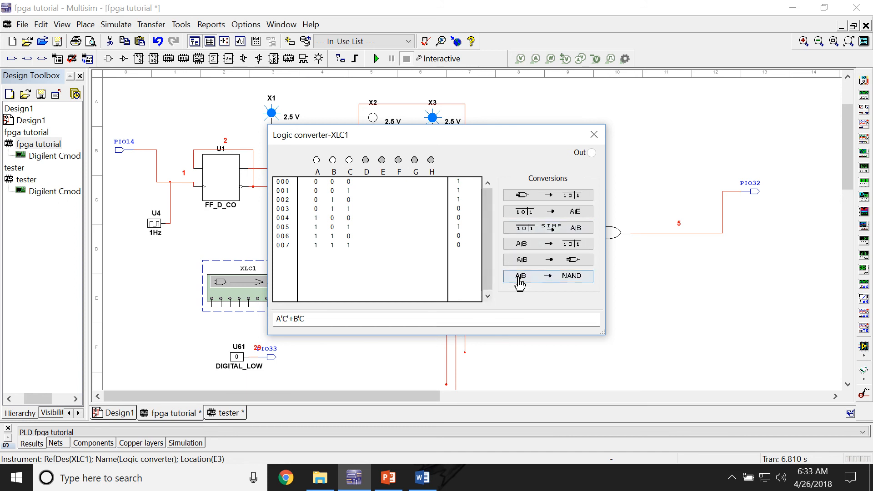
pyautogui.click(532, 260)
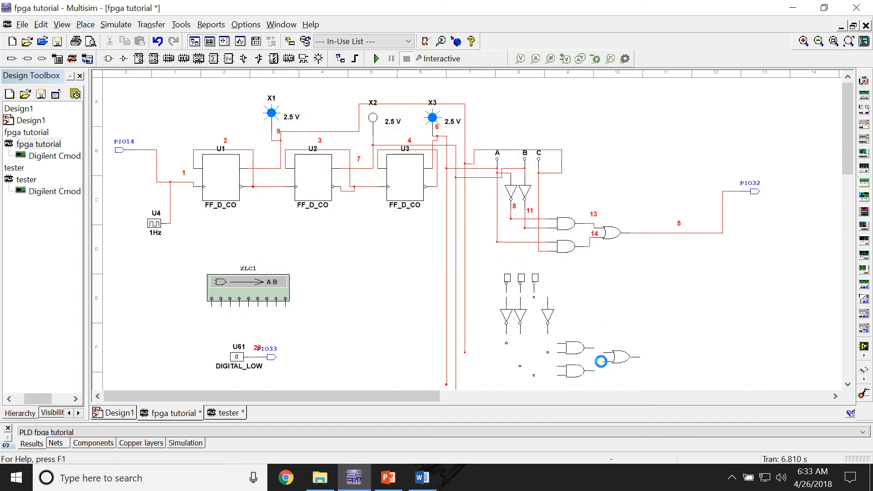
pyautogui.click(601, 362)
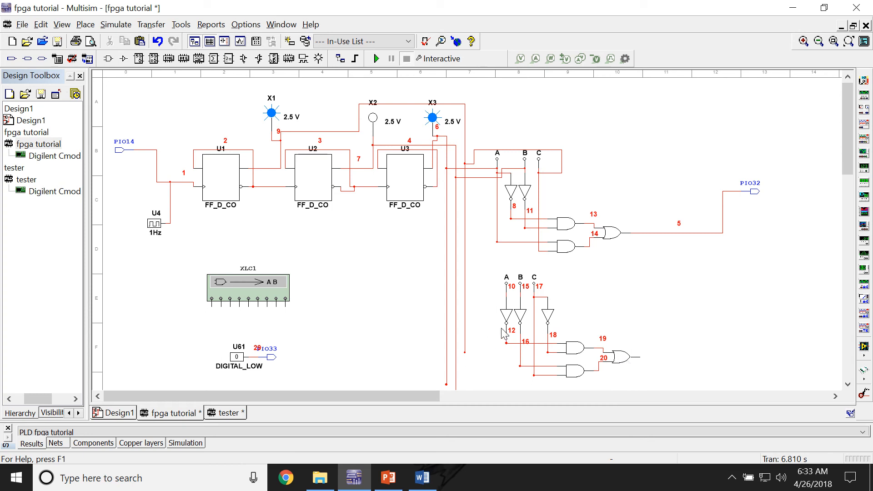
# Step: Add a junction on each of the wires below inputs A, B and C of the new gate circuit
pyautogui.scroll(-2, 523, 301)
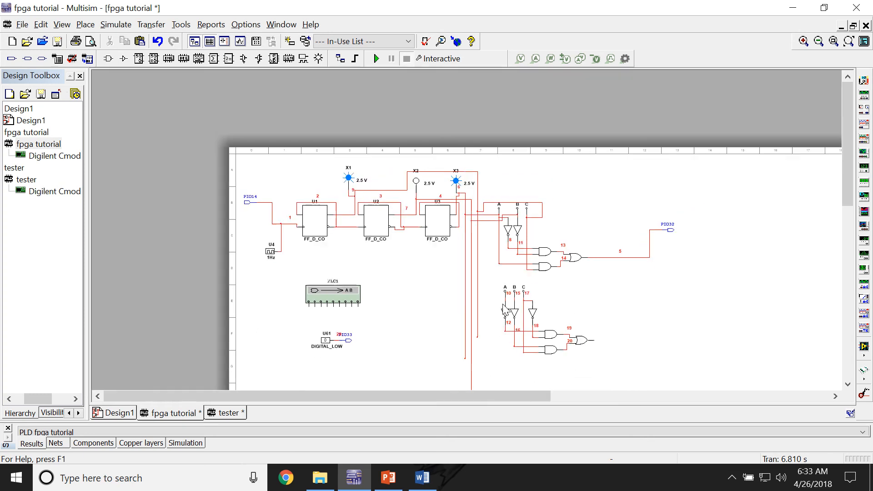
pyautogui.scroll(8, 518, 303)
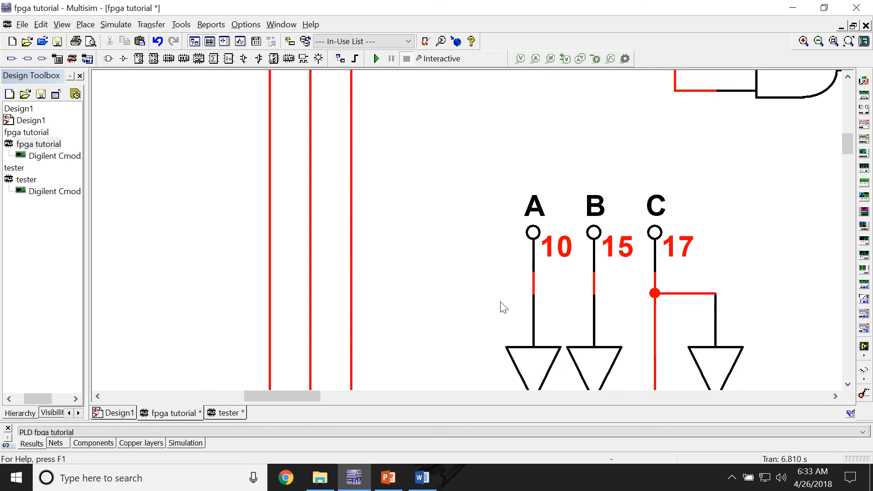
pyautogui.click(534, 294)
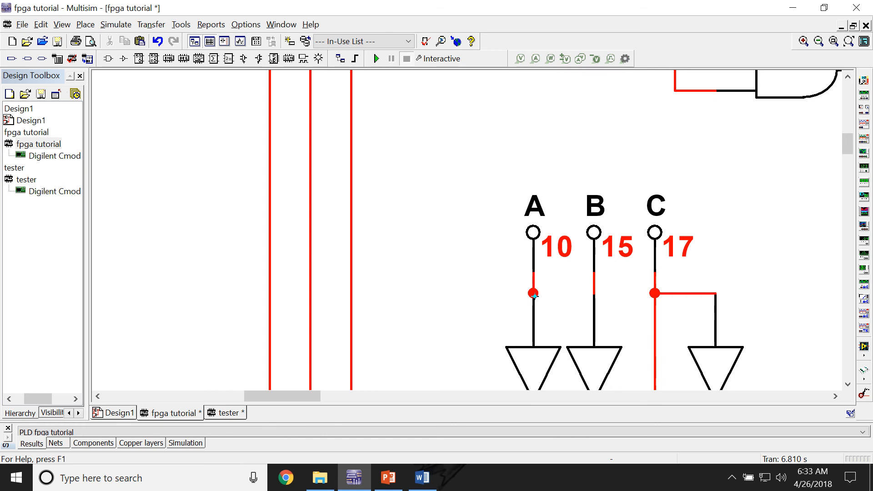
pyautogui.click(589, 292)
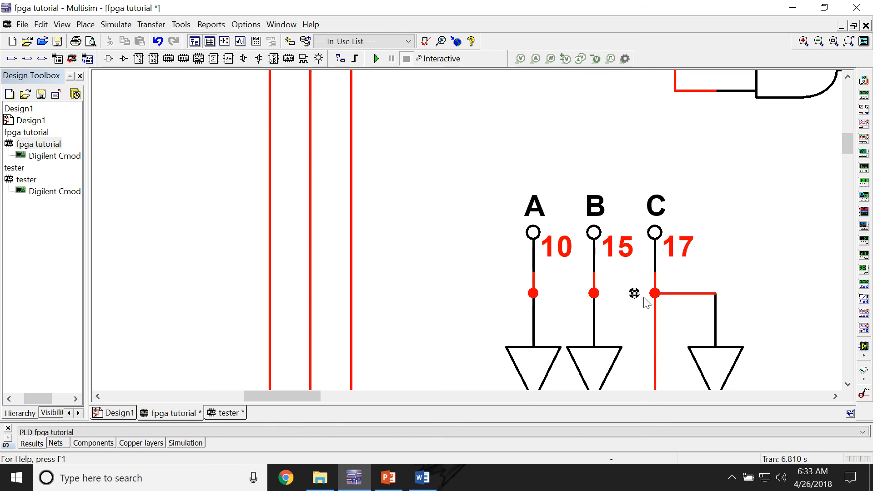
pyautogui.click(649, 275)
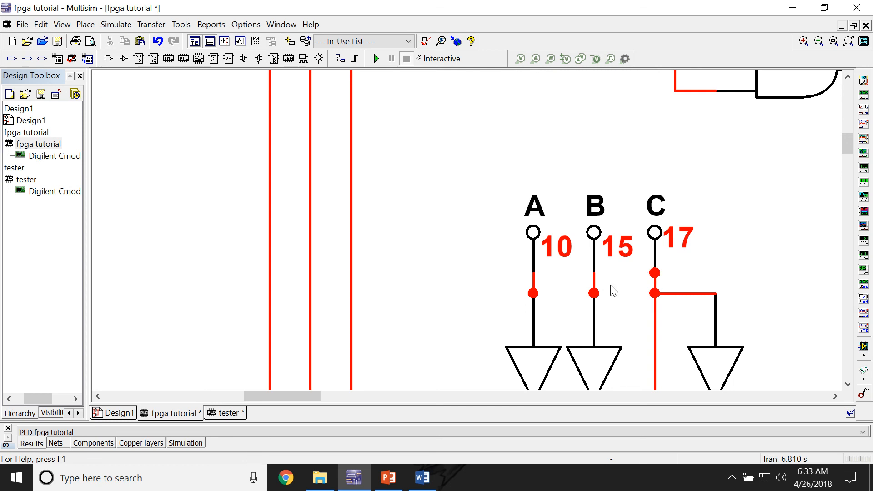
# Step: Wire the new circuit's A, B and C junctions to the vertical lines from probes X3, X2 and X1 respectively
pyautogui.scroll(3, 487, 279)
pyautogui.scroll(-8, 487, 279)
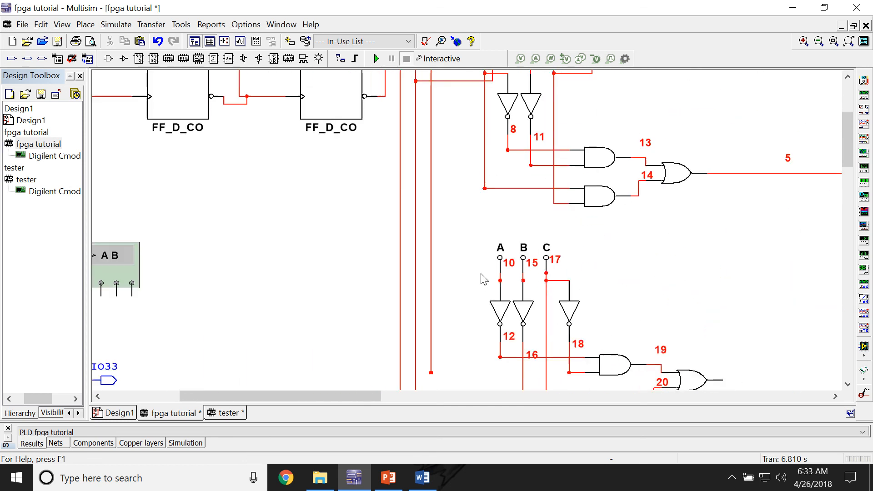
pyautogui.click(499, 280)
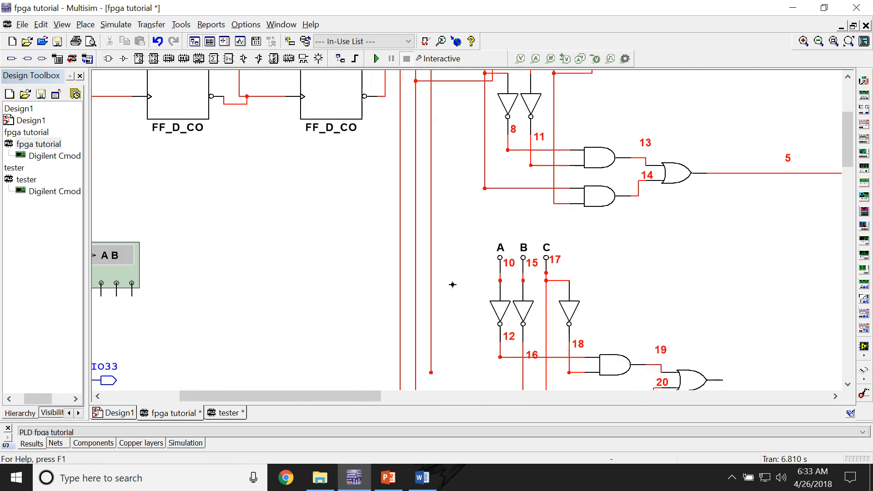
pyautogui.click(400, 288)
pyautogui.click(523, 281)
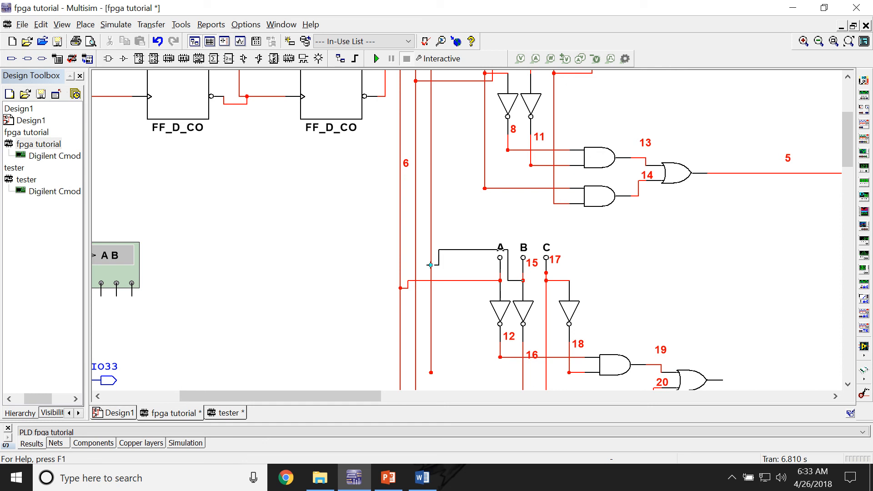
pyautogui.click(416, 250)
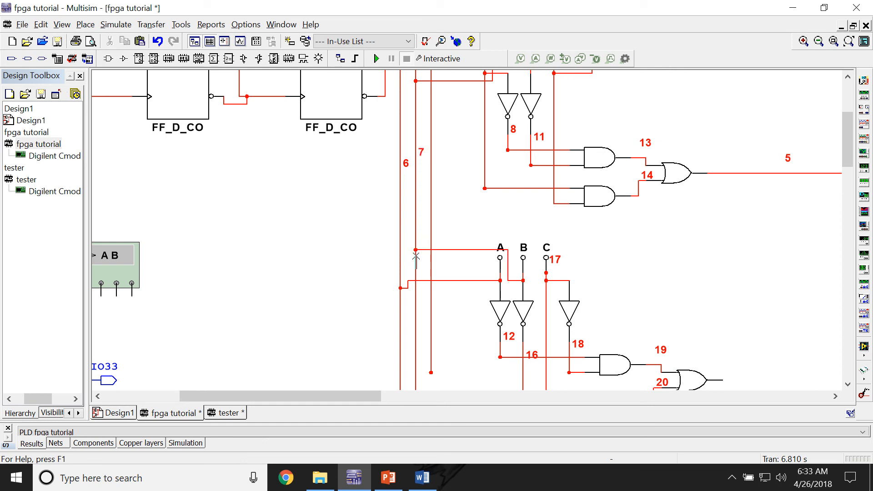
pyautogui.click(545, 273)
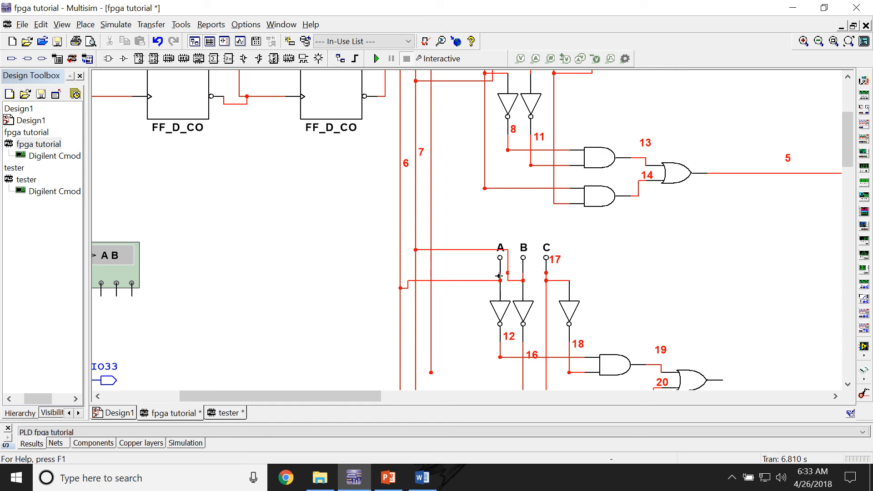
pyautogui.click(431, 242)
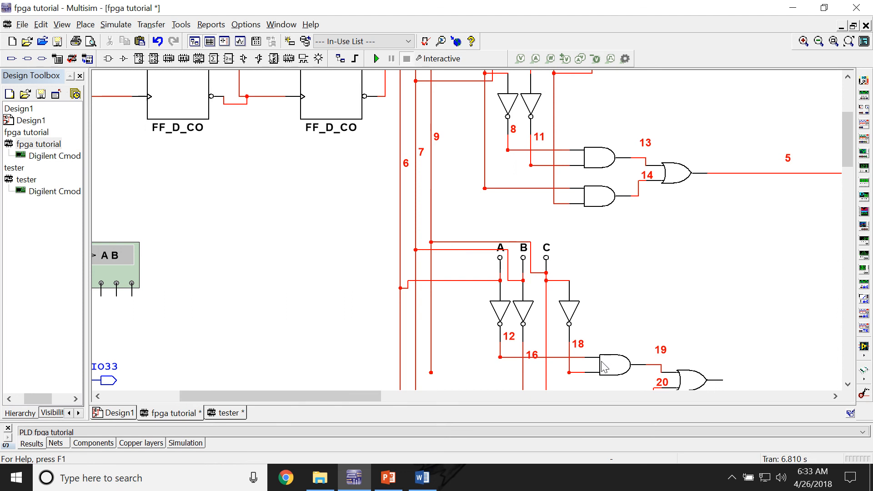
# Step: Wire the second gate circuit's OR output to output connector PIO31
pyautogui.scroll(-5, 603, 366)
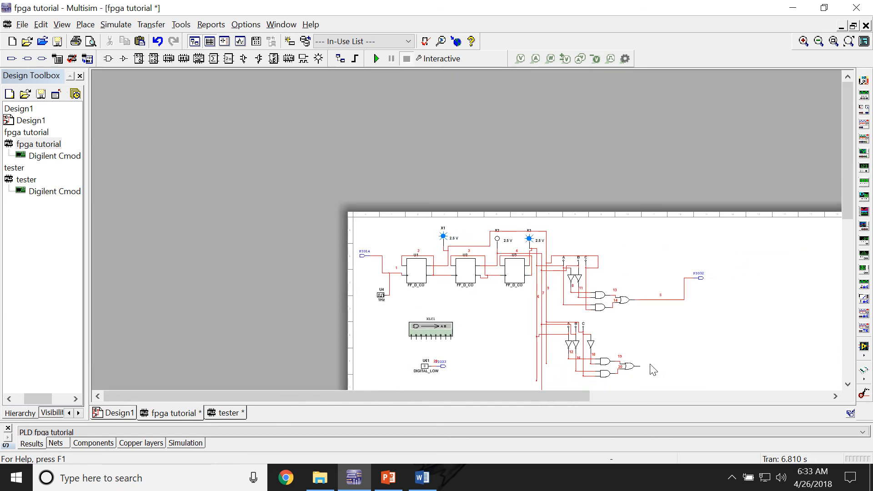
pyautogui.moveTo(653, 370); pyautogui.dragTo(476, 278)
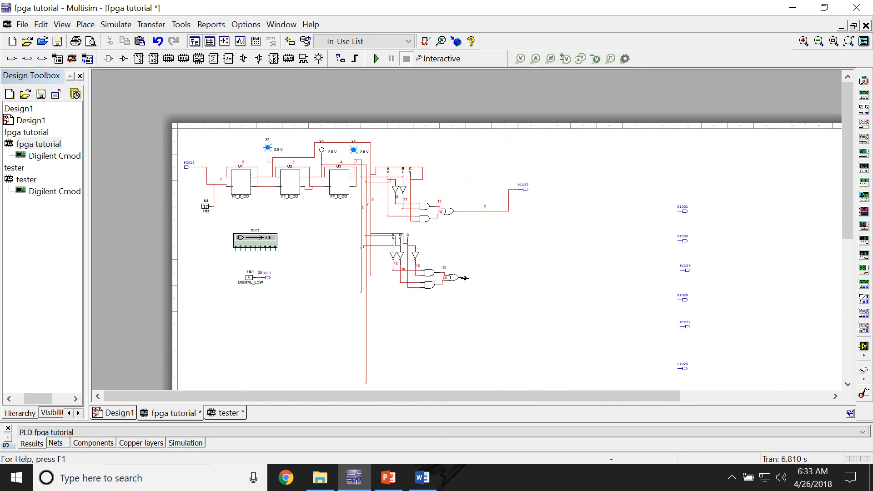
pyautogui.click(464, 278)
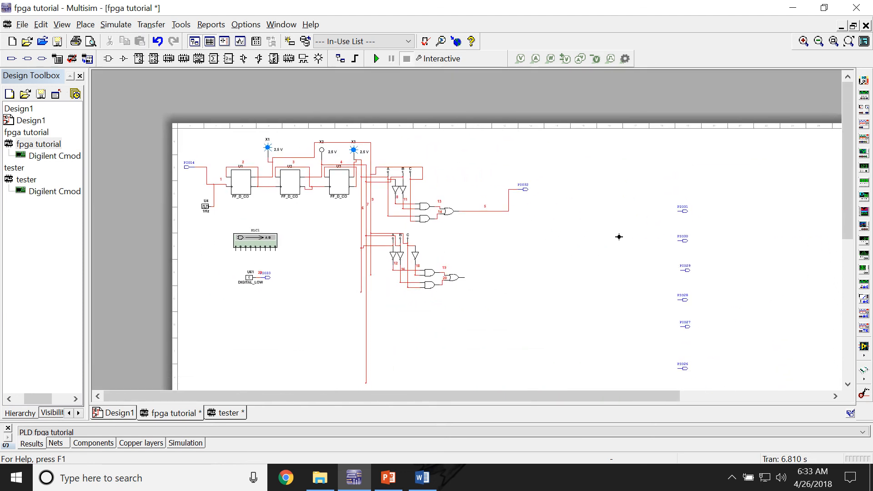
pyautogui.click(678, 211)
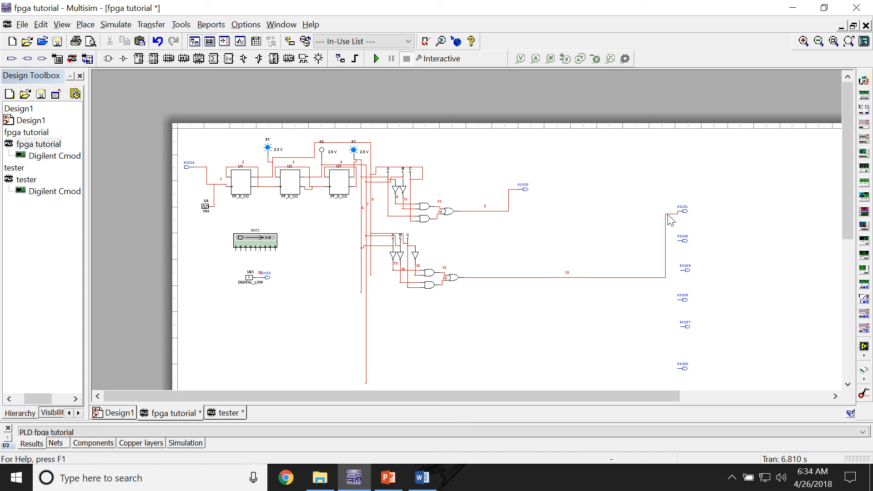
# Step: Extend the three vertical lines from the probes farther down the sheet to about the same end level
pyautogui.moveTo(848, 203); pyautogui.dragTo(853, 266)
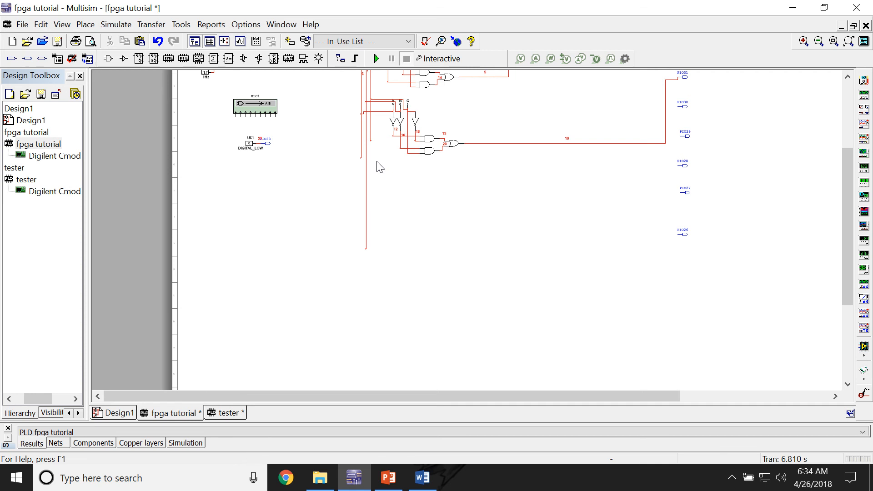
pyautogui.scroll(1, 378, 163)
pyautogui.click(355, 157)
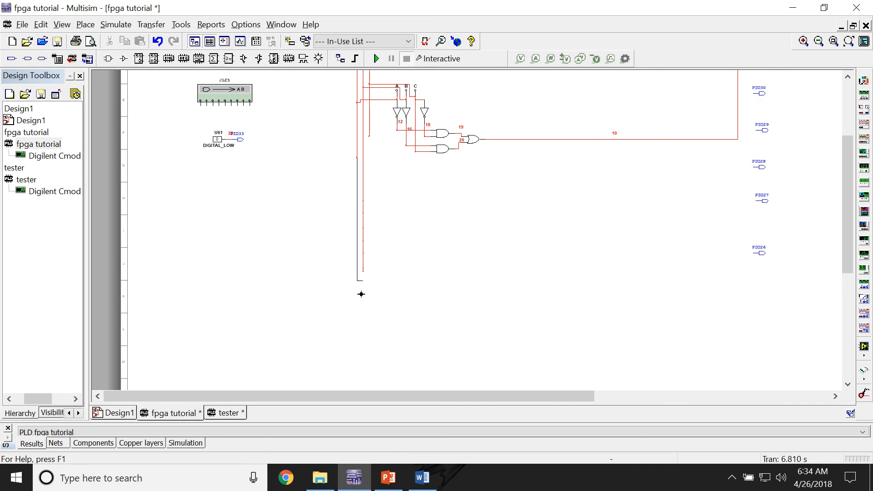
pyautogui.doubleClick(356, 356)
pyautogui.click(369, 135)
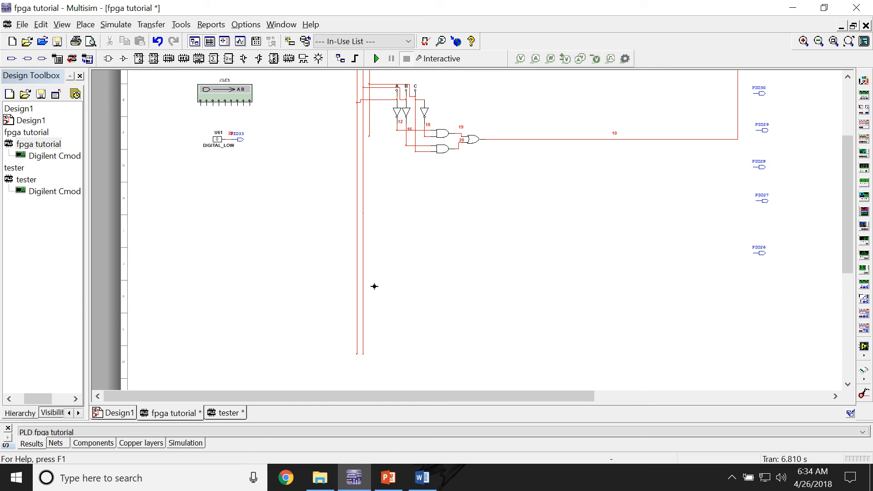
pyautogui.click(372, 355)
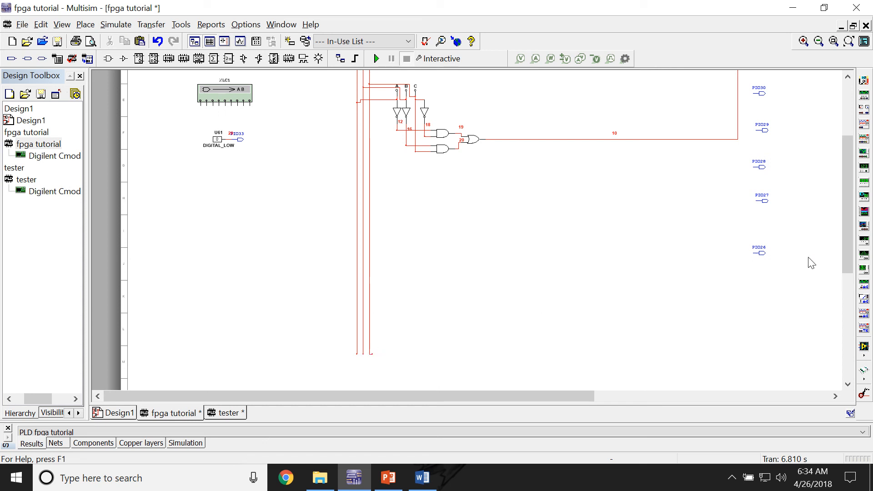
pyautogui.moveTo(849, 258); pyautogui.dragTo(849, 207)
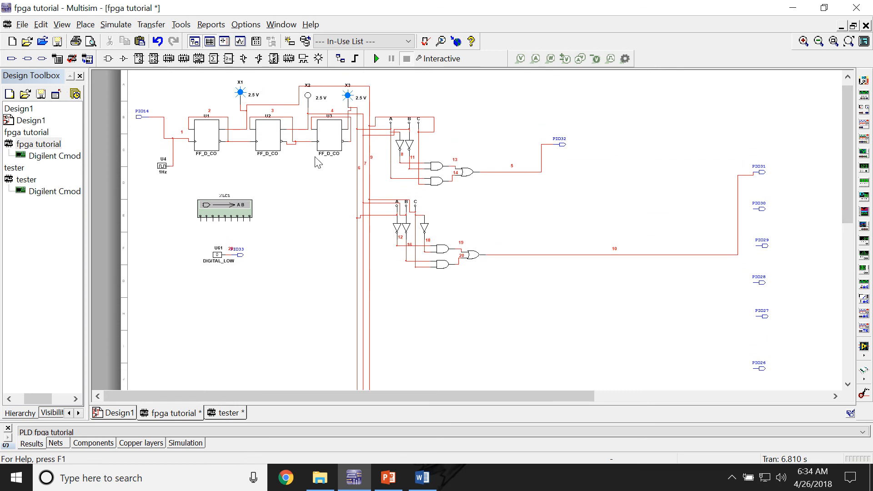
pyautogui.moveTo(850, 168); pyautogui.dragTo(849, 145)
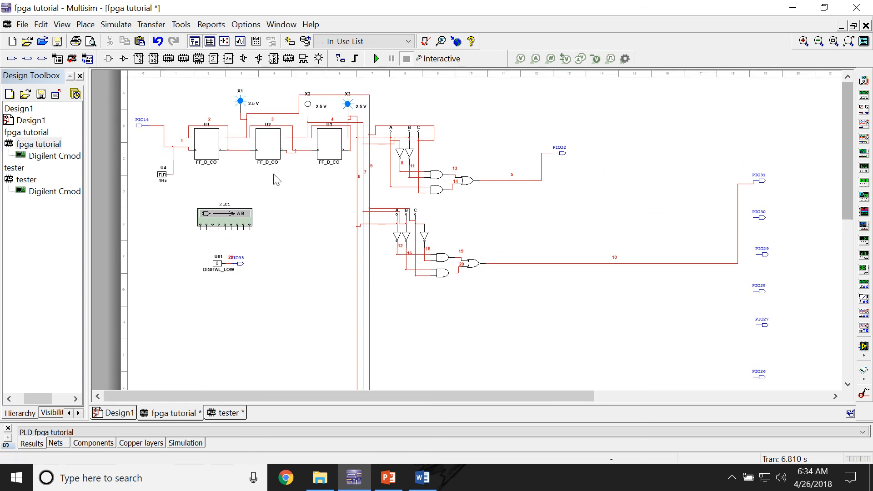
pyautogui.scroll(2, 275, 180)
pyautogui.scroll(-1, 268, 170)
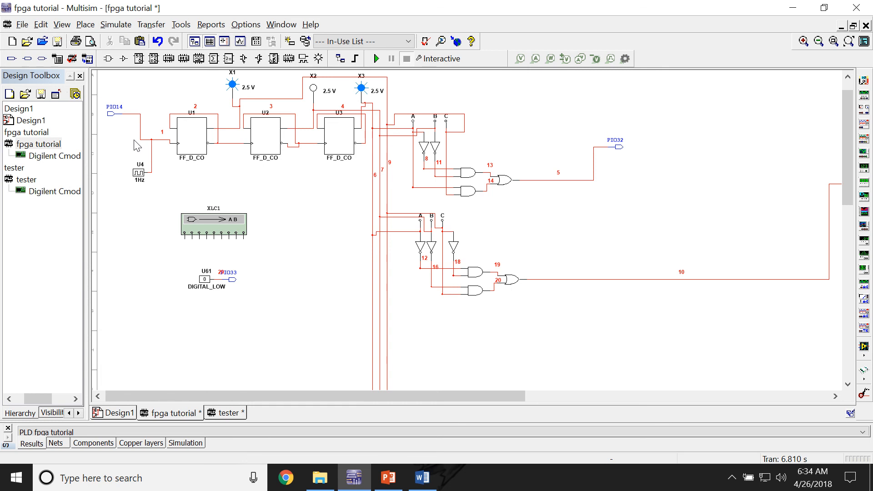